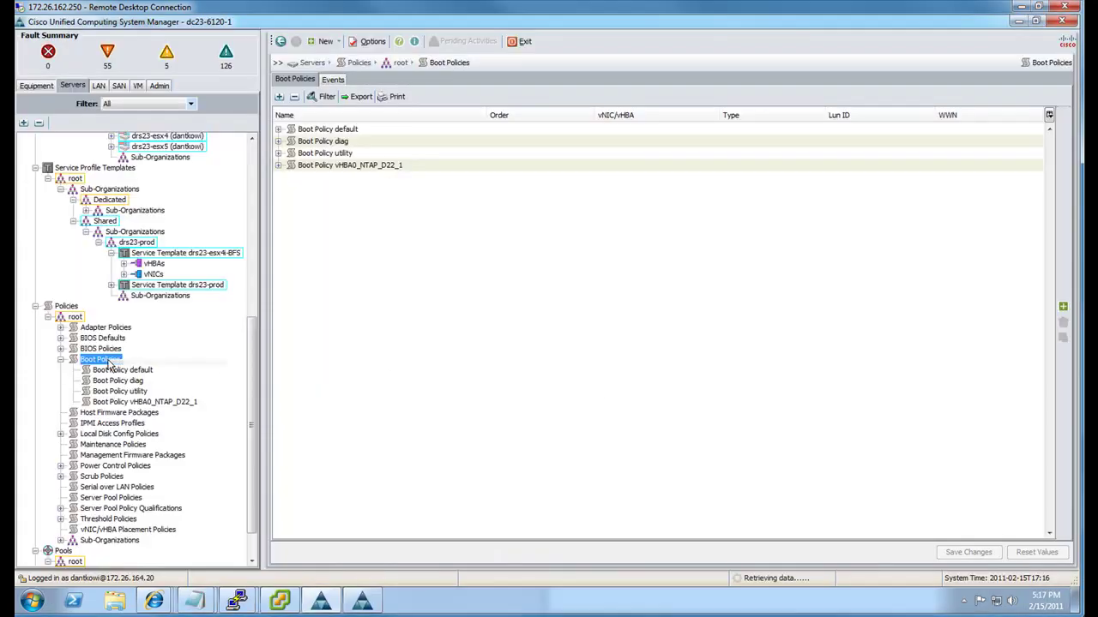
Bring up the Create Boot Policy dialog from the root organization's Boot Policies list.
{"action": "right_click", "coordinate": [120, 360]}
Name the new boot policy vHBA_NTAP_DC22 with description 'Boot From SAN ESXi'.
{"action": "left_click", "coordinate": [156, 385]}
{"action": "left_click", "coordinate": [360, 125]}
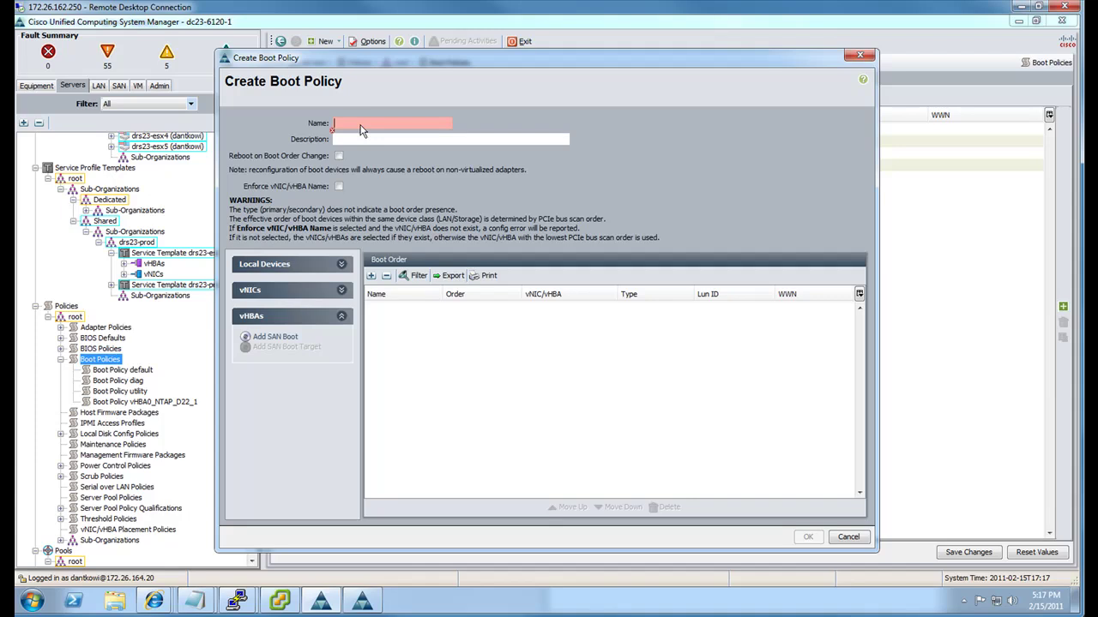
{"action": "type", "text": "vHBA_NTAP_DC22"}
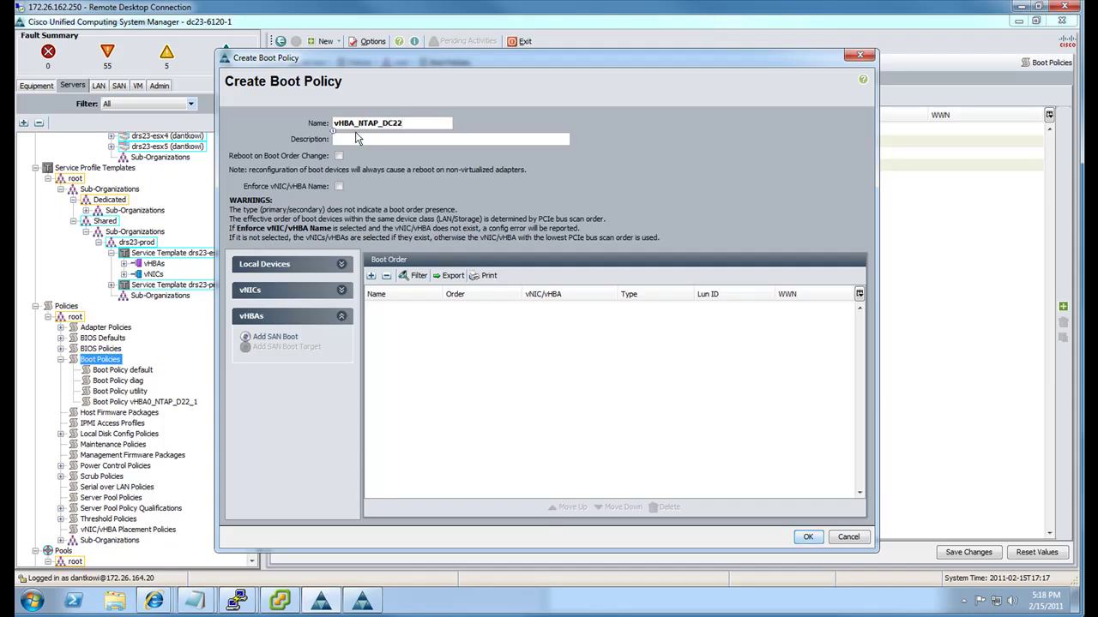
{"action": "left_click", "coordinate": [356, 140]}
{"action": "type", "text": "Boot from SAN ESXi"}
Add CD-ROM from Local Devices as the first boot device.
{"action": "left_click", "coordinate": [339, 186]}
{"action": "left_click", "coordinate": [317, 265]}
{"action": "left_click", "coordinate": [274, 295]}
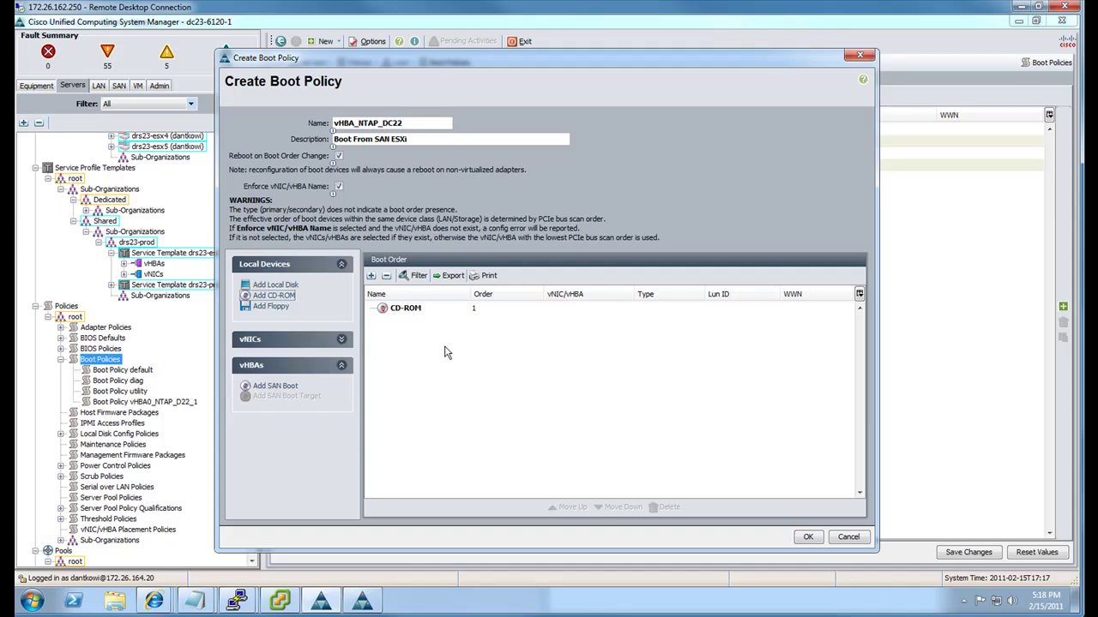
Add a primary SAN boot entry using vHBA fc0.
{"action": "left_click", "coordinate": [283, 341]}
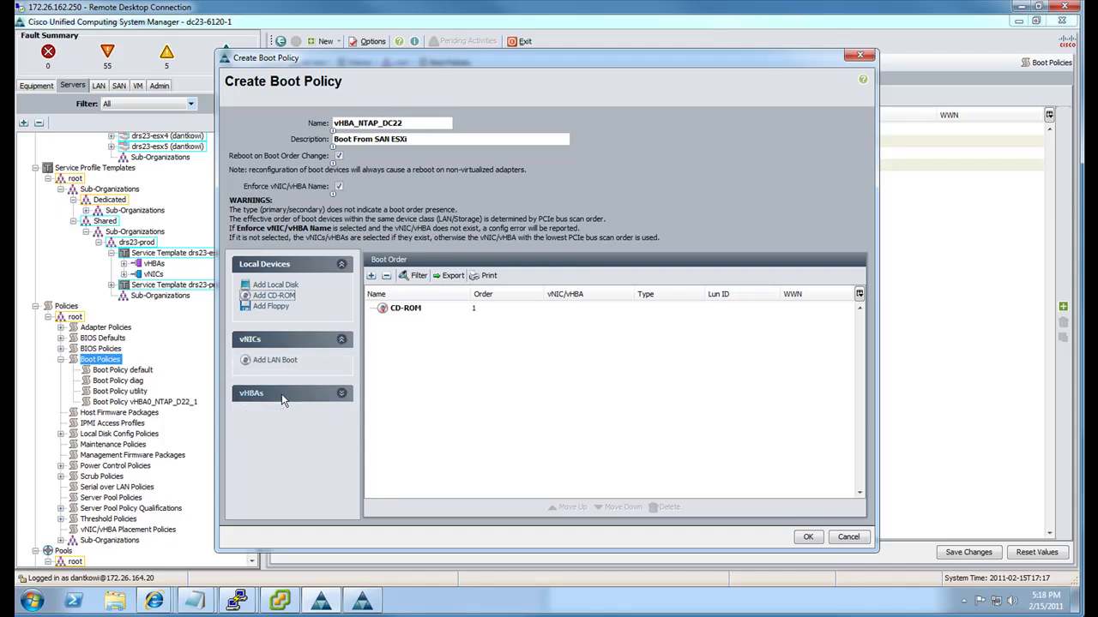
{"action": "left_click", "coordinate": [274, 413]}
{"action": "left_click", "coordinate": [484, 277]}
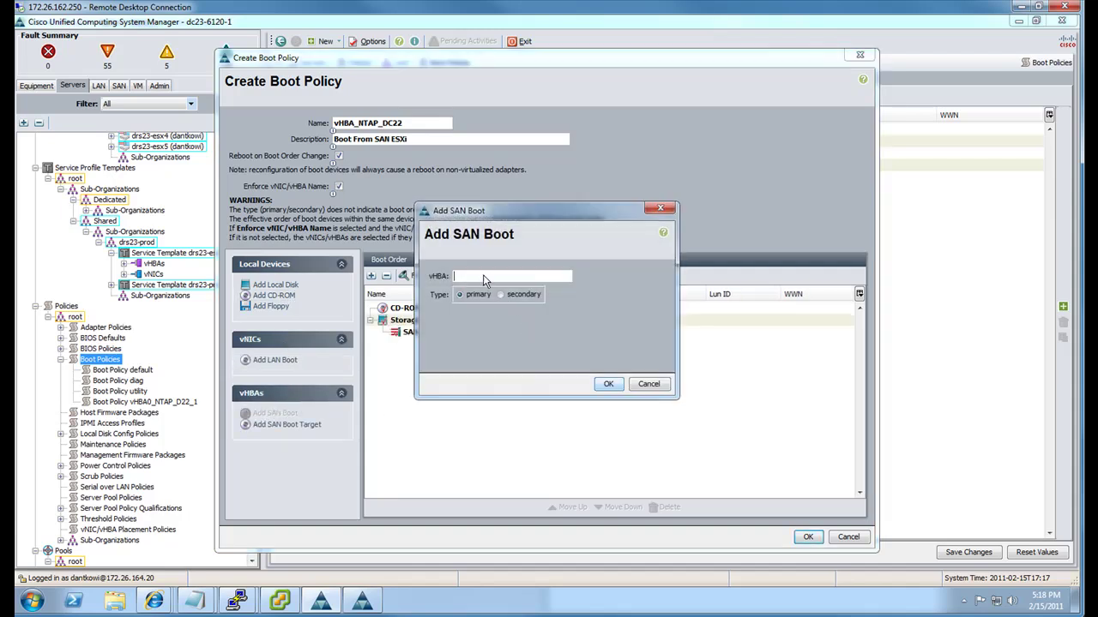
{"action": "type", "text": "fc0"}
{"action": "left_click", "coordinate": [608, 384]}
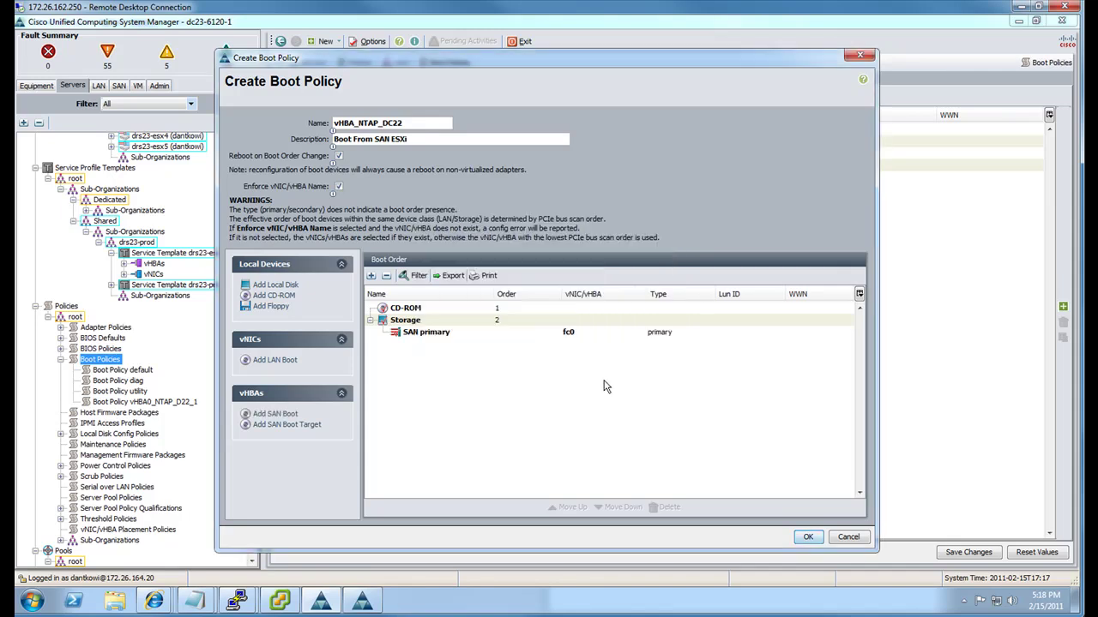
Add a secondary SAN boot entry using vHBA fc1.
{"action": "left_click", "coordinate": [274, 414]}
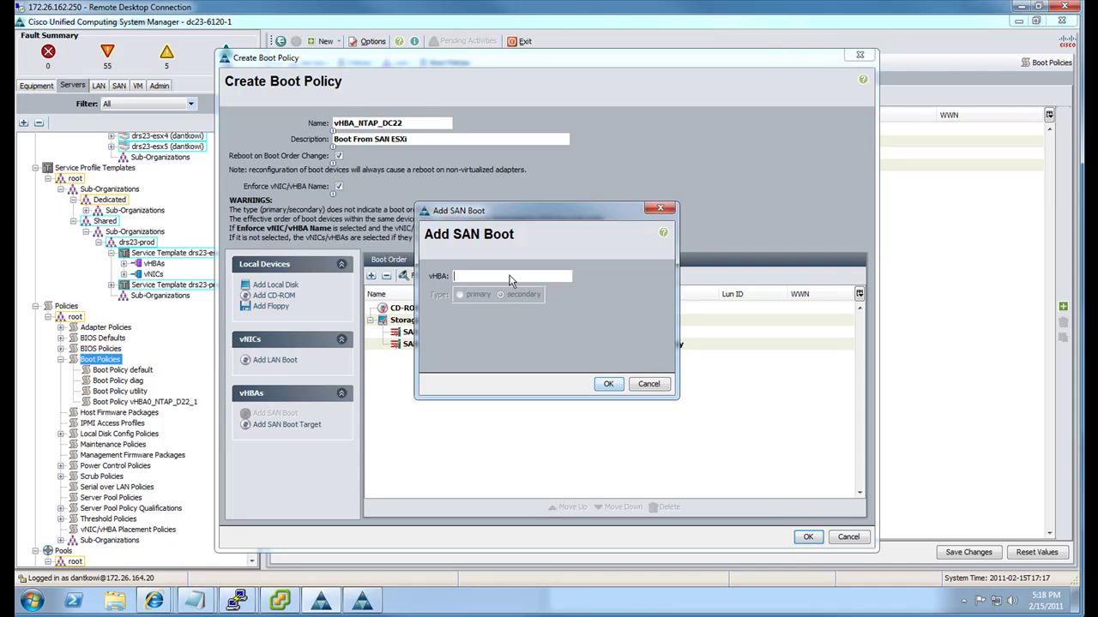
{"action": "type", "text": "fc1"}
{"action": "left_click", "coordinate": [608, 384]}
{"action": "left_click", "coordinate": [453, 333]}
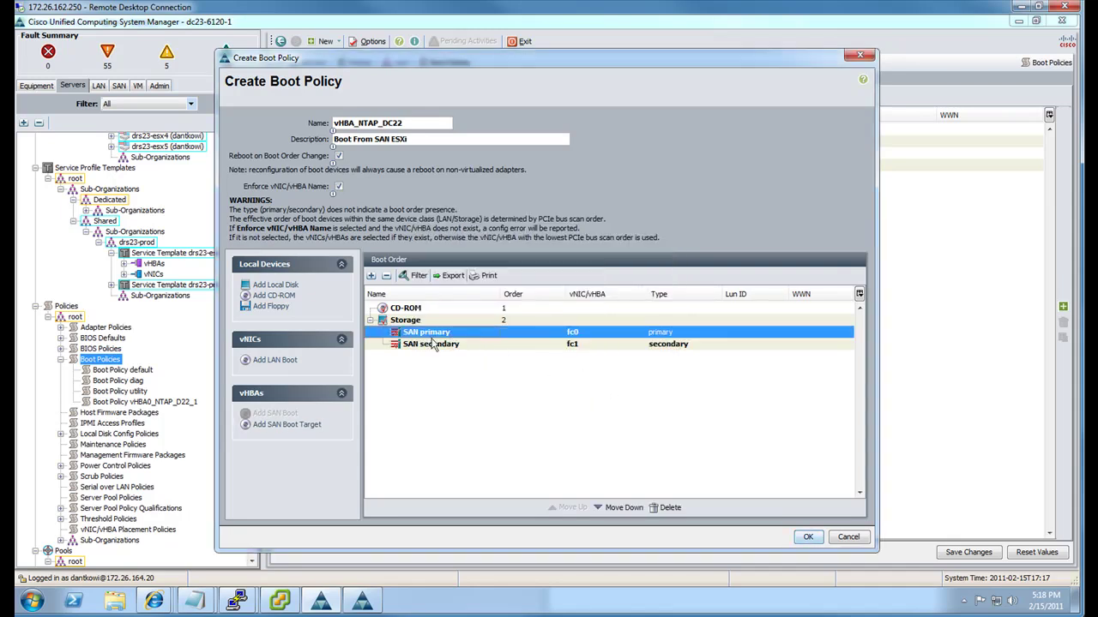
Give SAN primary a primary boot target at LUN 0, WWPN 50:0A:09:85:9D:5F:27:E0.
{"action": "left_click", "coordinate": [291, 424]}
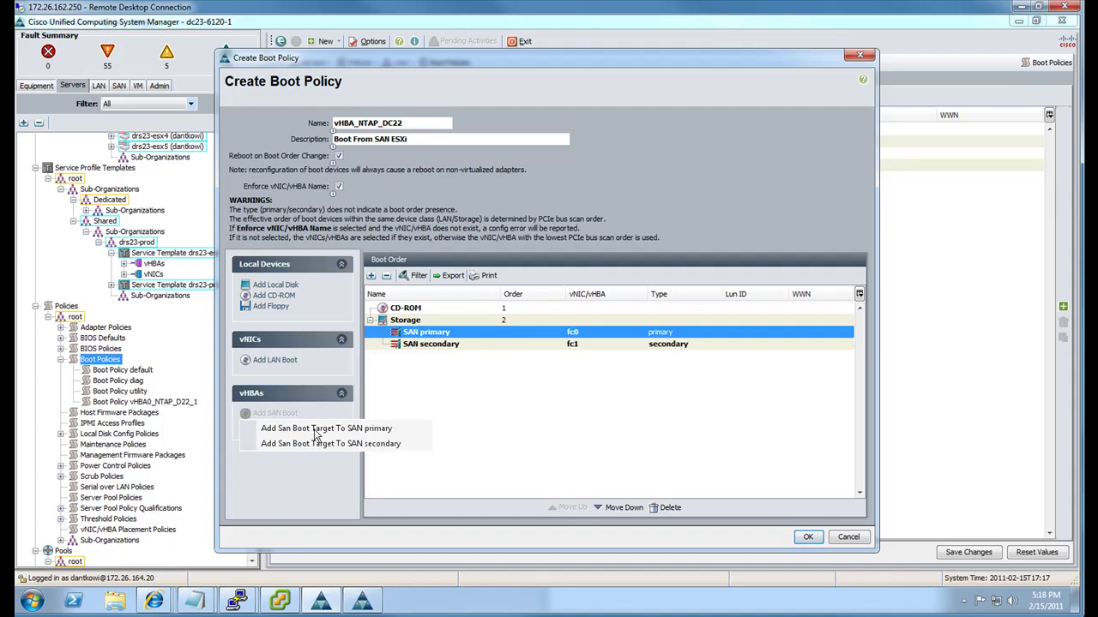
{"action": "left_click", "coordinate": [314, 429]}
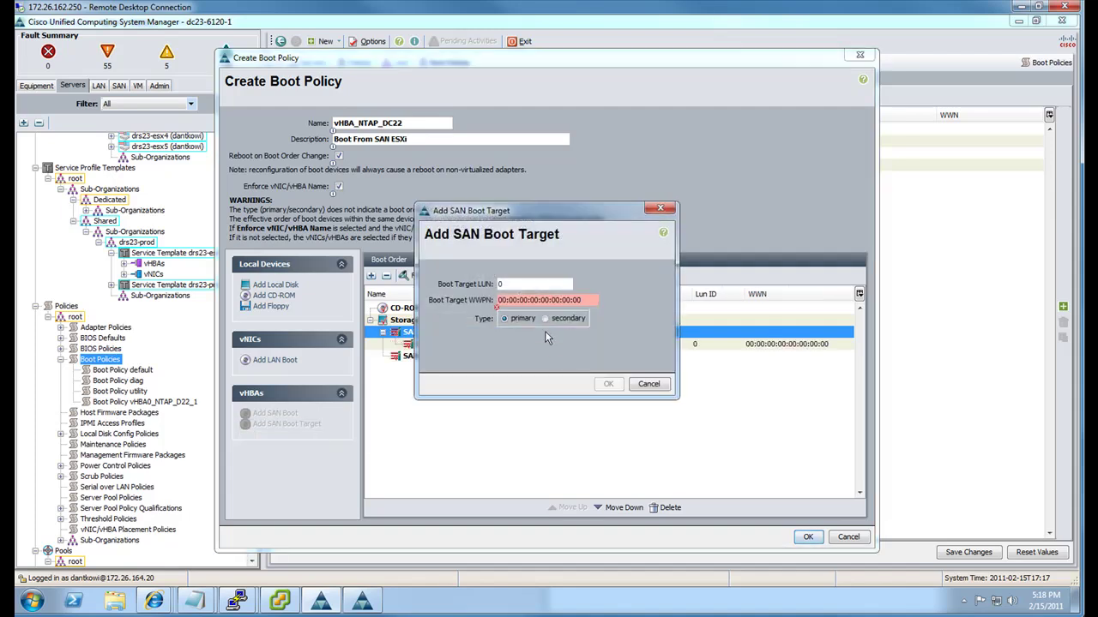
{"action": "mouse_move", "coordinate": [208, 604]}
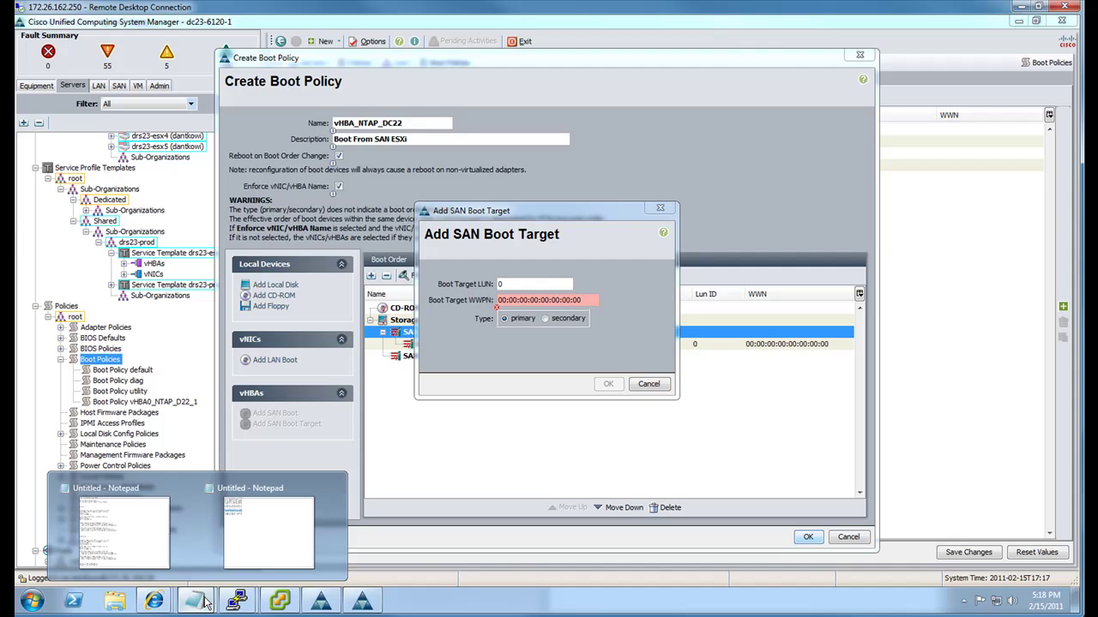
{"action": "left_click", "coordinate": [240, 557]}
{"action": "left_click_drag", "start_coordinate": [682, 210], "coordinate": [549, 210]}
{"action": "key", "text": "ctrl+c"}
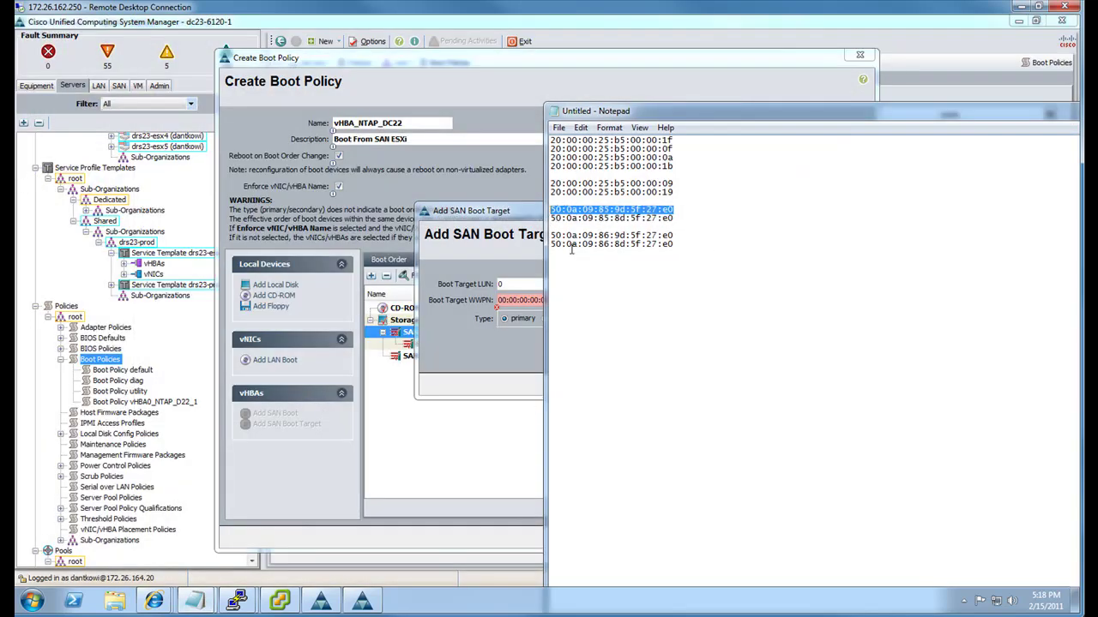
{"action": "left_click", "coordinate": [511, 301]}
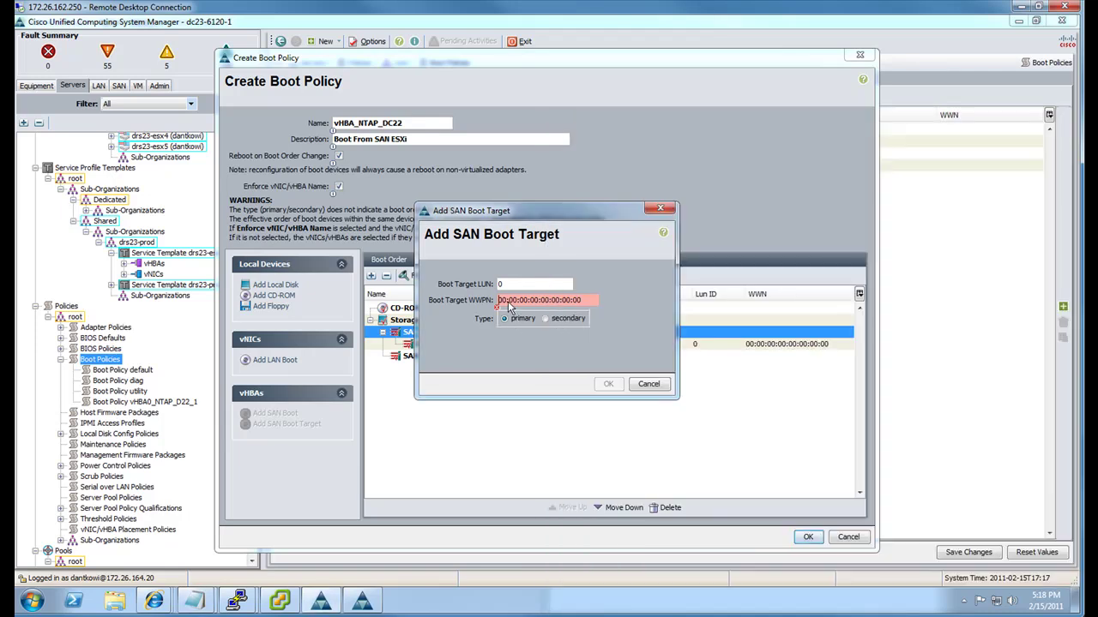
{"action": "right_click", "coordinate": [507, 302]}
{"action": "left_click", "coordinate": [536, 338]}
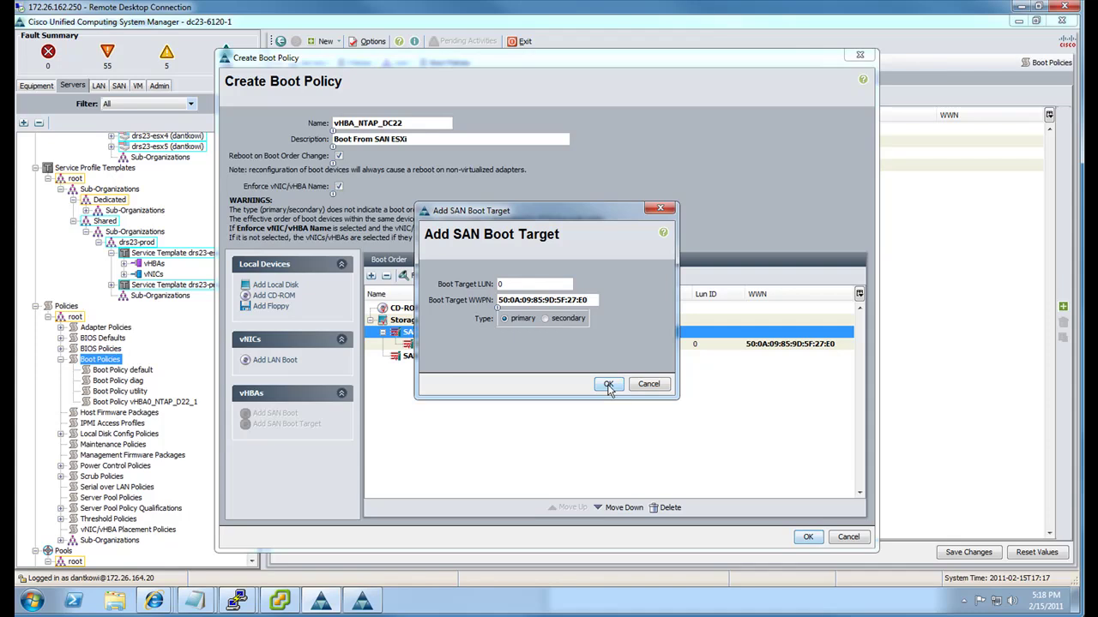
{"action": "left_click", "coordinate": [608, 384]}
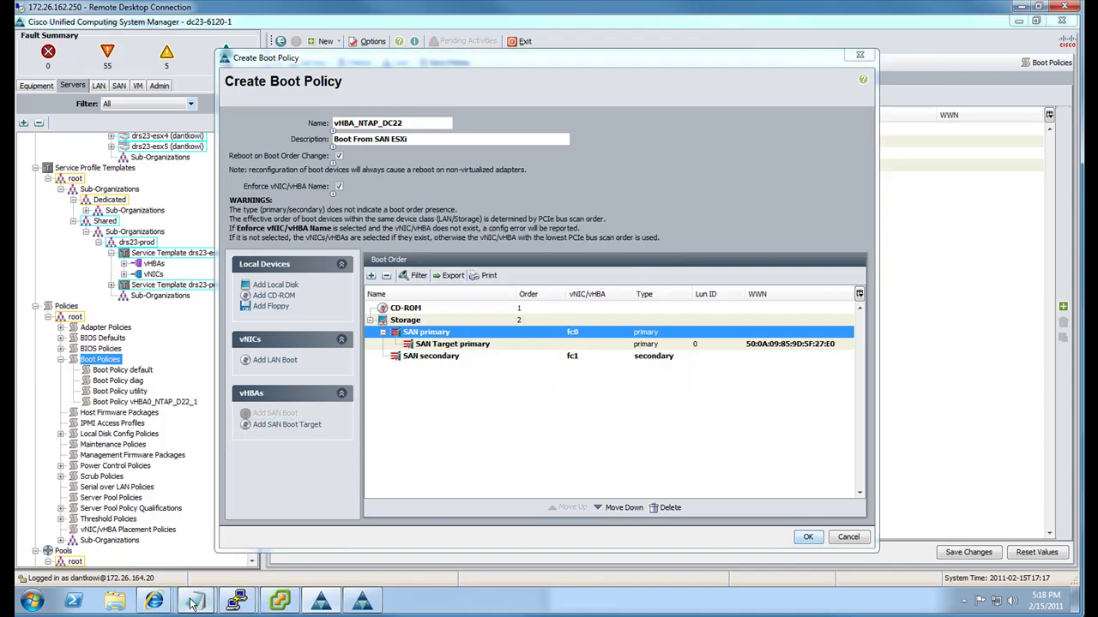
{"action": "left_click", "coordinate": [269, 532]}
{"action": "left_click_drag", "start_coordinate": [676, 219], "coordinate": [549, 218]}
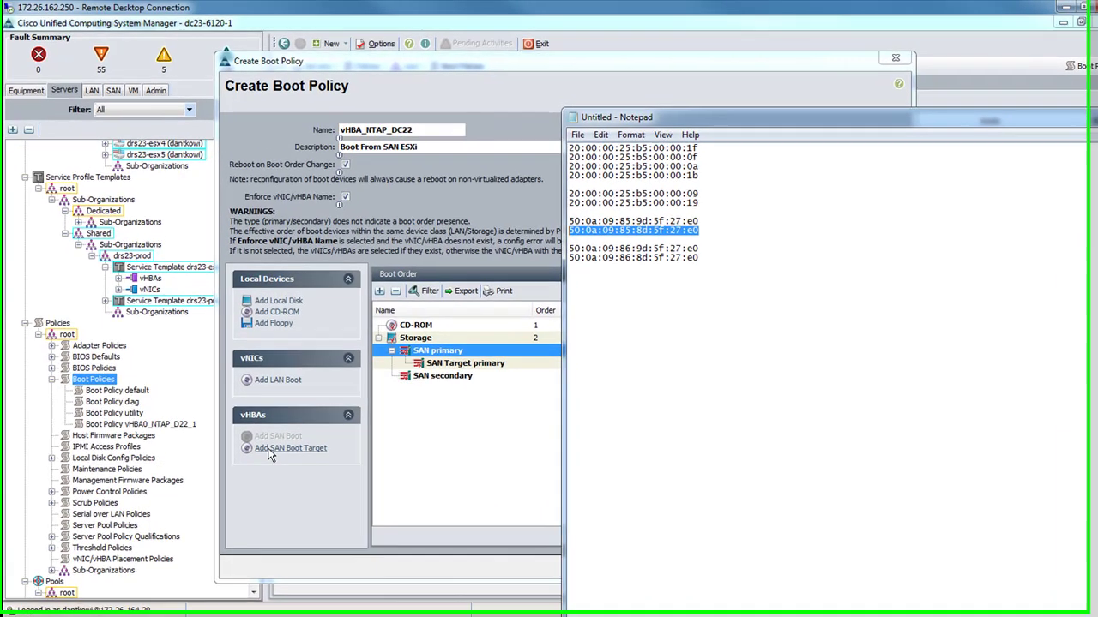
Add a secondary target under SAN primary at LUN 0, WWPN 50:0A:09:85:8D:5F:27:E0.
{"action": "left_click", "coordinate": [287, 426]}
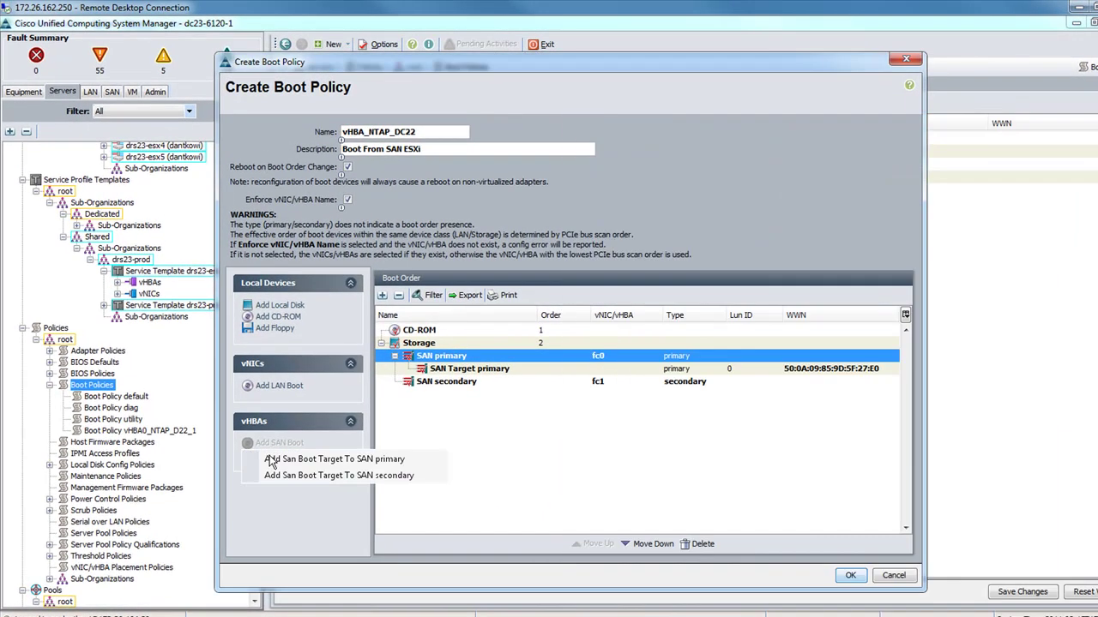
{"action": "left_click", "coordinate": [341, 476]}
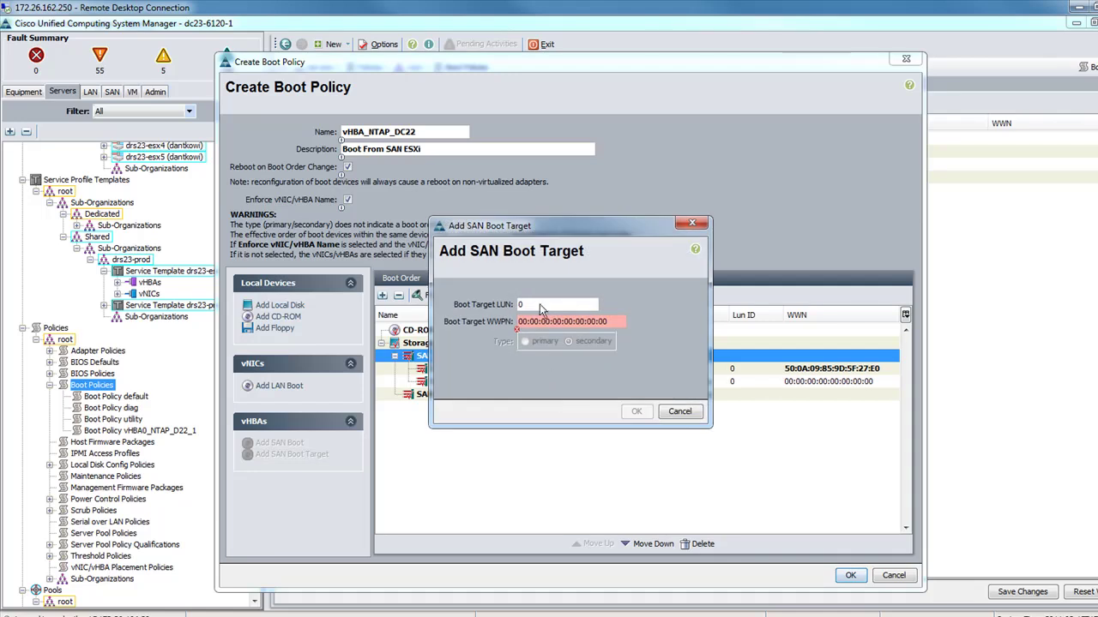
{"action": "left_click", "coordinate": [535, 324]}
{"action": "type", "text": "50:0A:09:85:9D:5F:27:E0"}
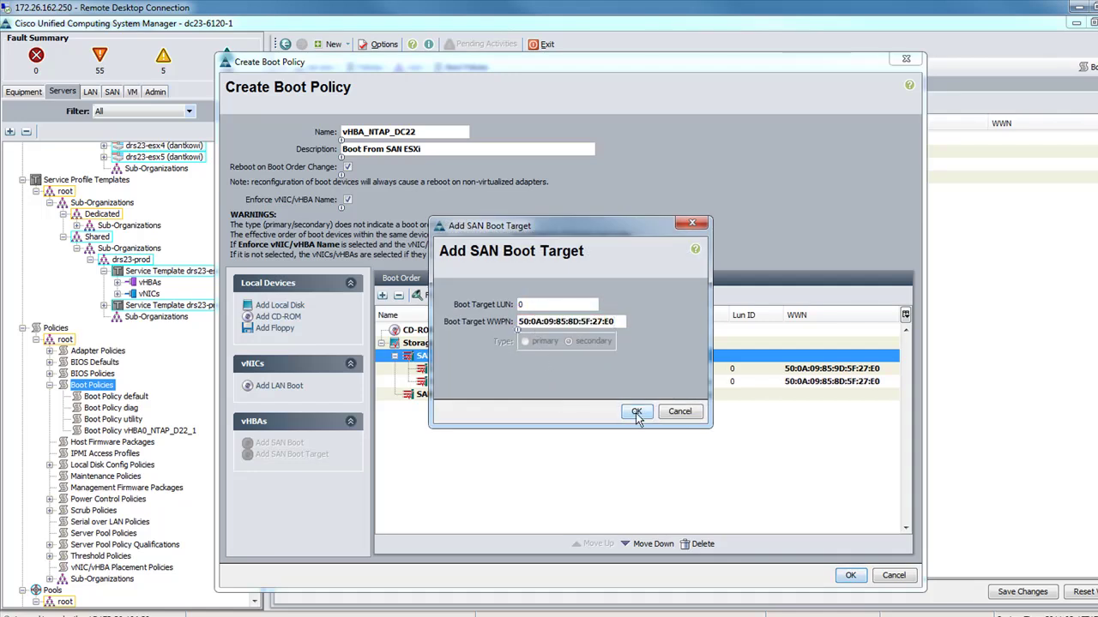
{"action": "left_click", "coordinate": [636, 412]}
{"action": "left_click", "coordinate": [446, 394]}
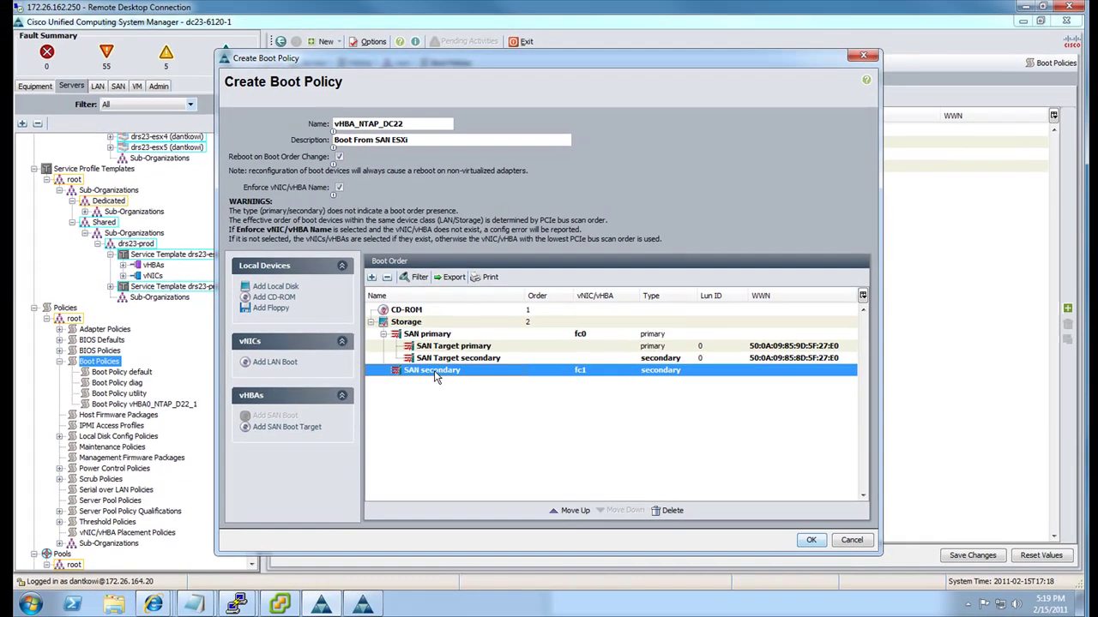
Give SAN secondary a primary boot target with WWPN 50:0A:09:86:9D:5F:27:E0.
{"action": "left_click", "coordinate": [289, 426]}
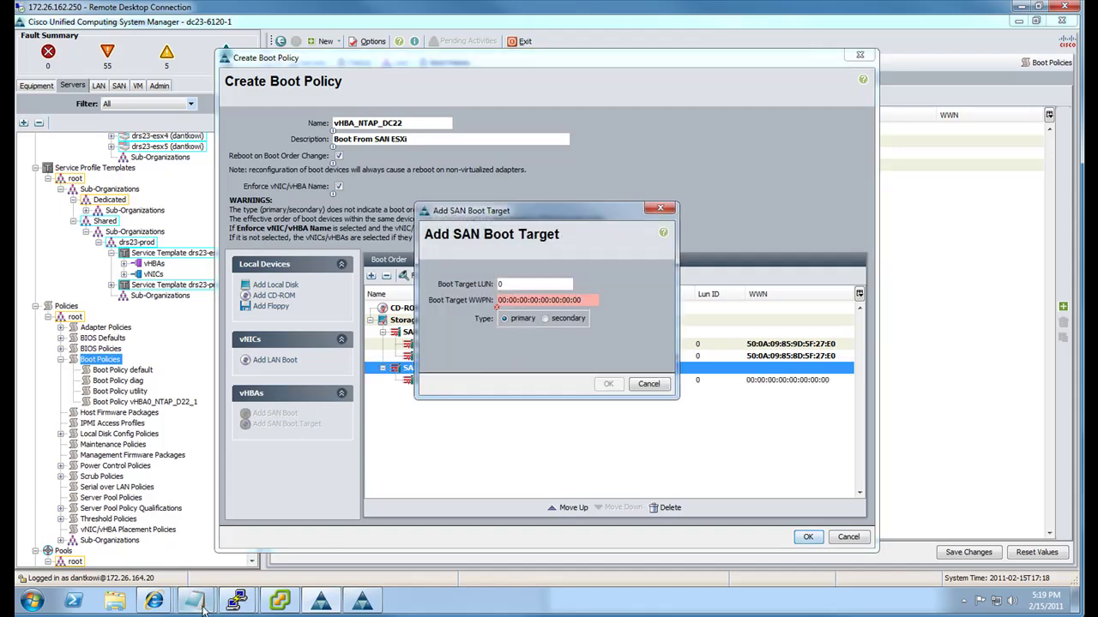
{"action": "mouse_move", "coordinate": [198, 602]}
{"action": "left_click", "coordinate": [305, 548]}
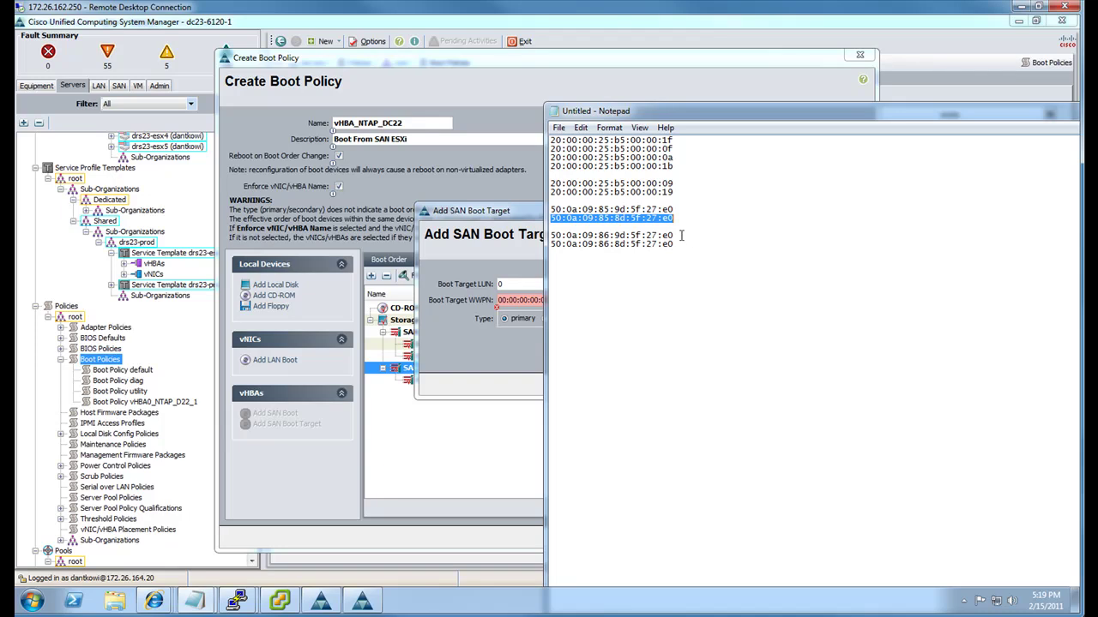
{"action": "left_click_drag", "start_coordinate": [682, 235], "coordinate": [549, 236]}
{"action": "left_click", "coordinate": [489, 292]}
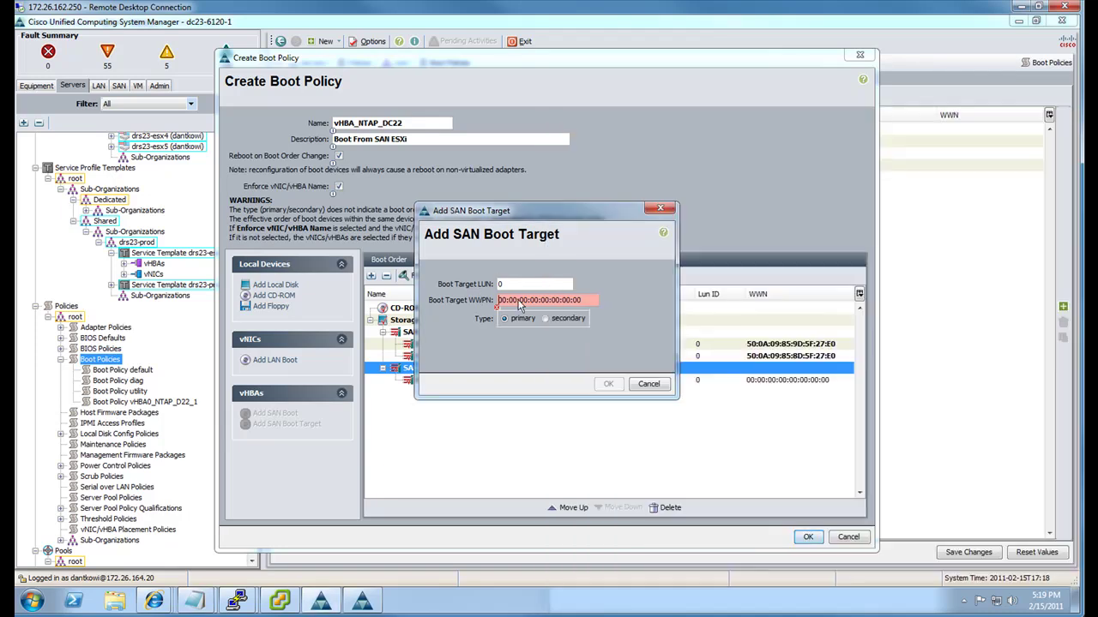
{"action": "type", "text": "50:0A:09:86:9D:5F:27:E0"}
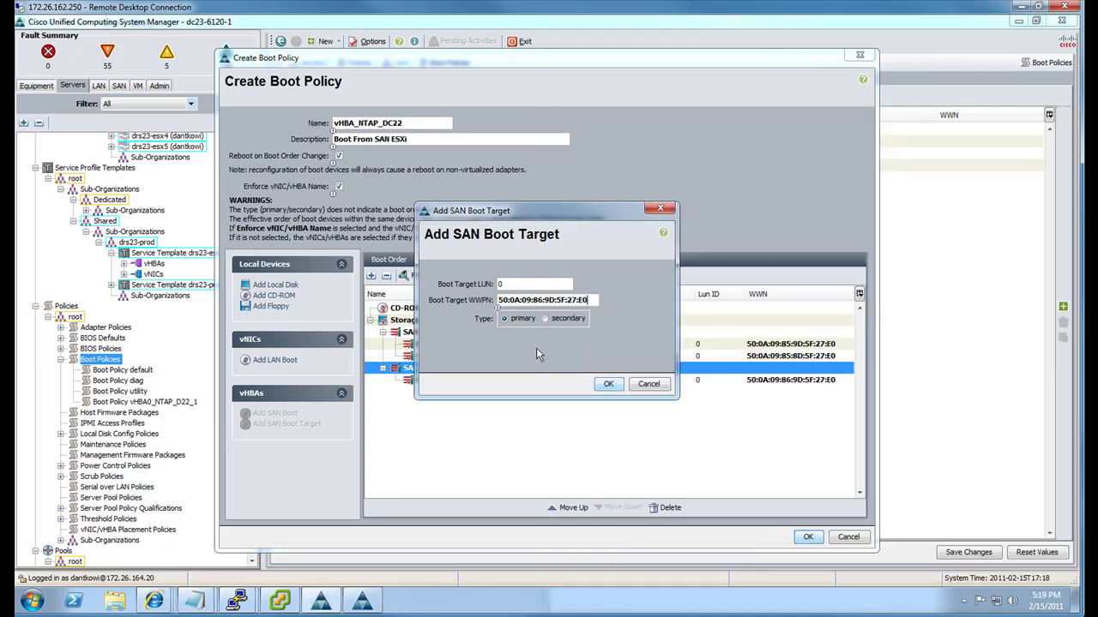
{"action": "left_click", "coordinate": [608, 383]}
Add secondary target 50:0A:09:86:8D:5F:27:E0 to SAN secondary and save the boot policy.
{"action": "left_click", "coordinate": [287, 423]}
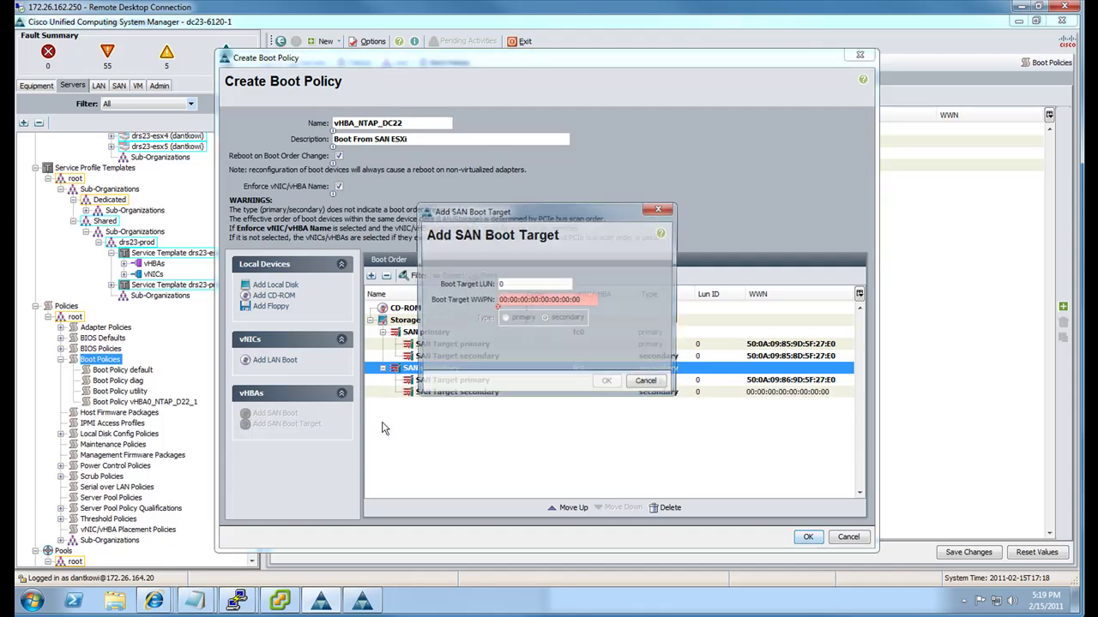
{"action": "mouse_move", "coordinate": [197, 602]}
{"action": "left_click", "coordinate": [259, 538]}
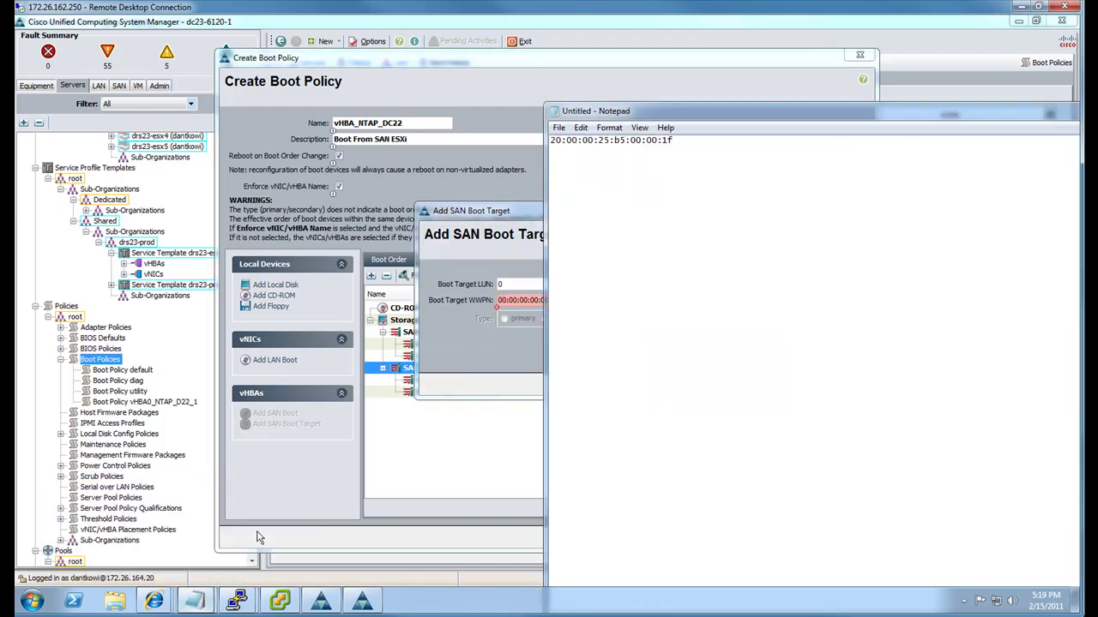
{"action": "left_click_drag", "start_coordinate": [675, 246], "coordinate": [549, 246]}
{"action": "key", "text": "ctrl+c"}
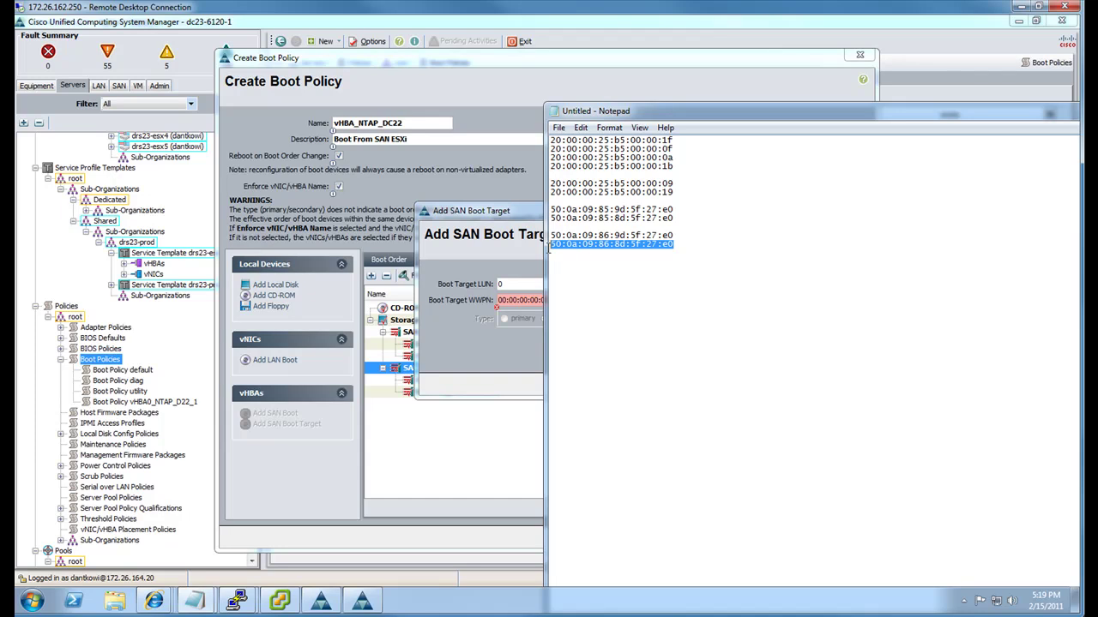
{"action": "left_click", "coordinate": [515, 304]}
{"action": "key", "text": "ctrl+v"}
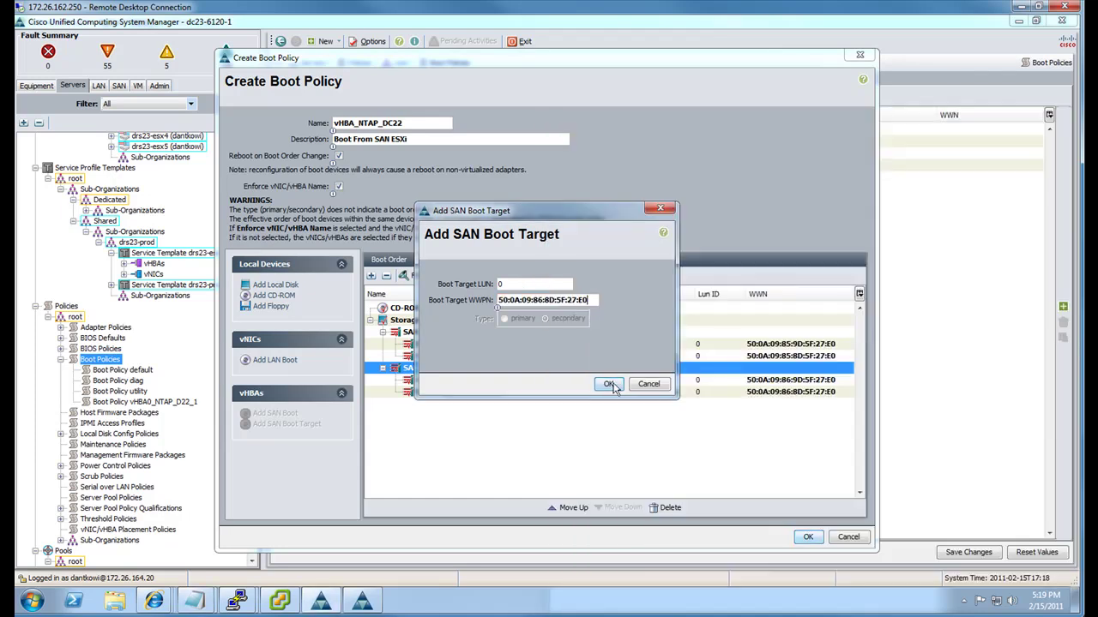
{"action": "left_click", "coordinate": [608, 384]}
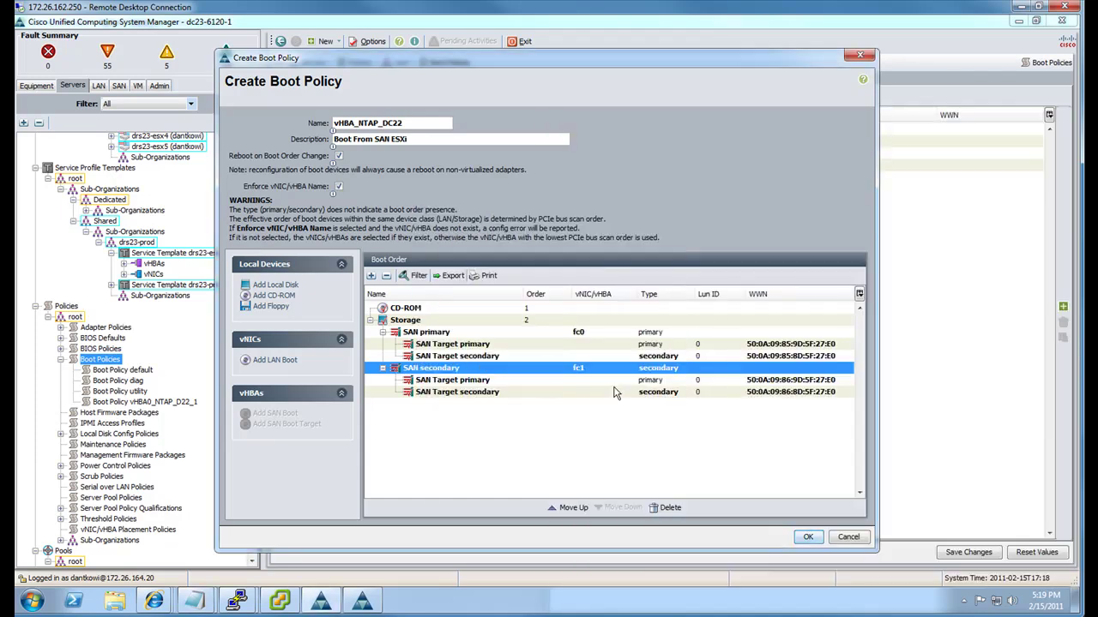
{"action": "left_click", "coordinate": [810, 539]}
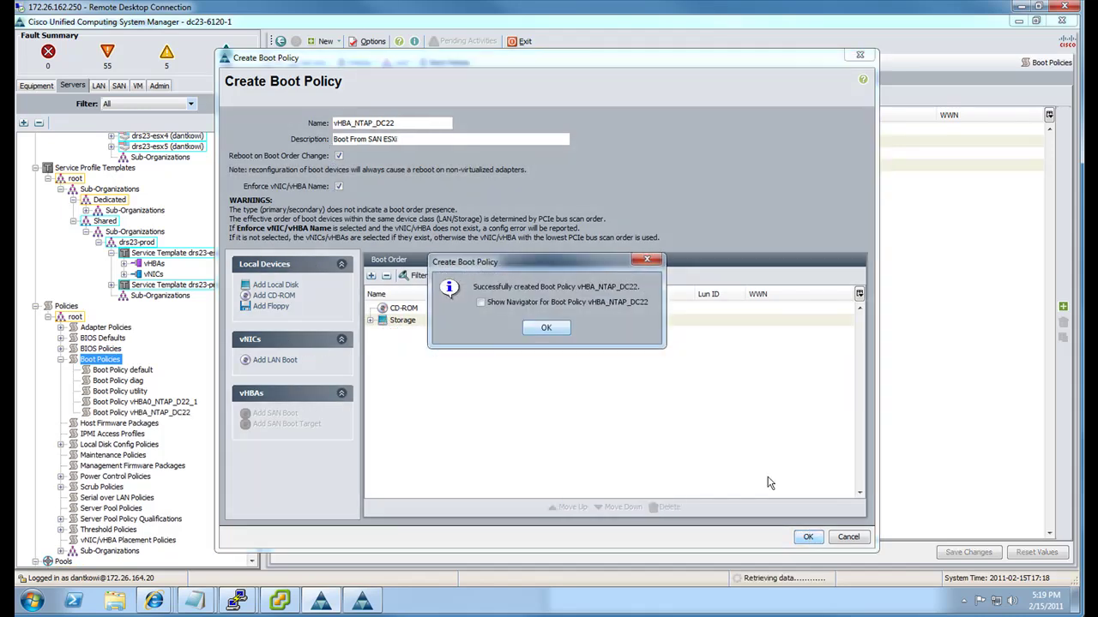
{"action": "left_click", "coordinate": [552, 339]}
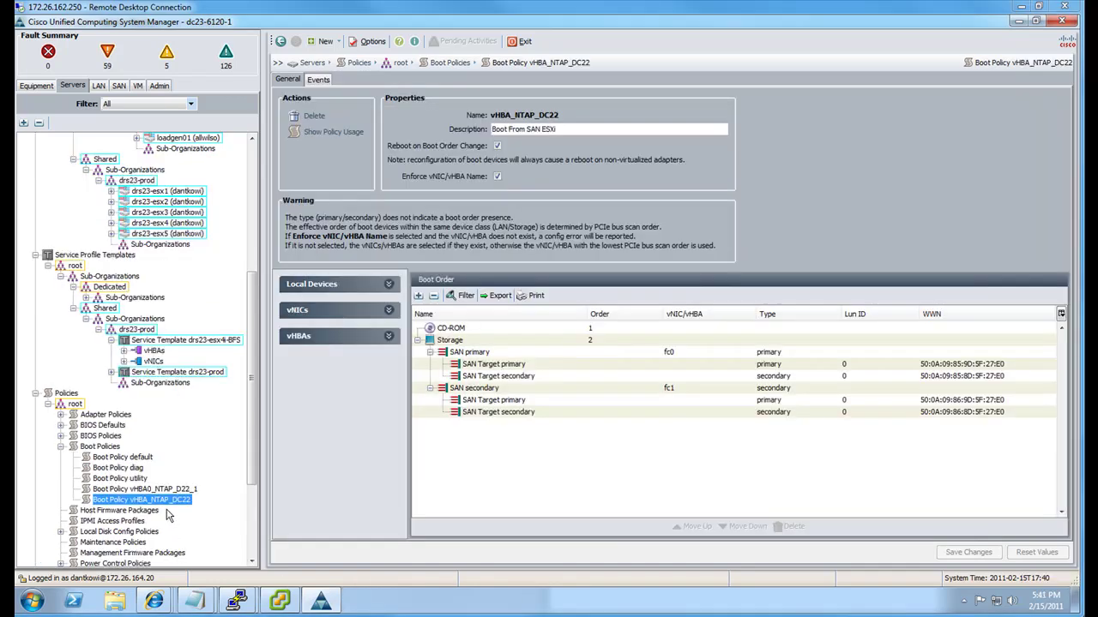
Switch drs23-esx3's boot policy to vHBA_NTAP_DC22, accepting the immediate reboot.
{"action": "left_click", "coordinate": [172, 214]}
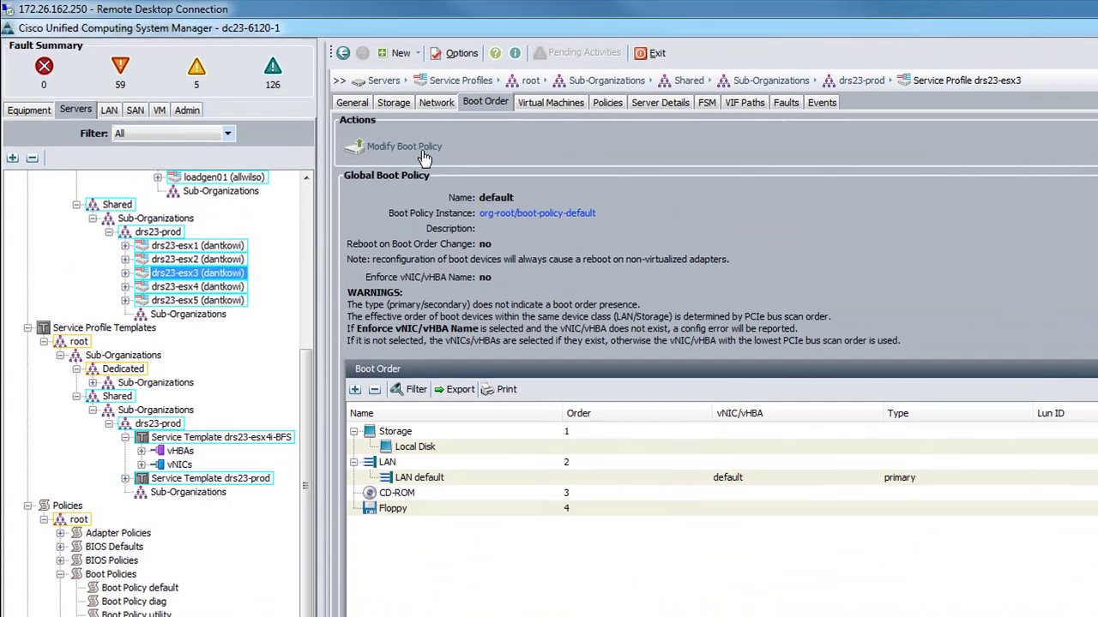
{"action": "left_click", "coordinate": [403, 147]}
{"action": "left_click", "coordinate": [514, 162]}
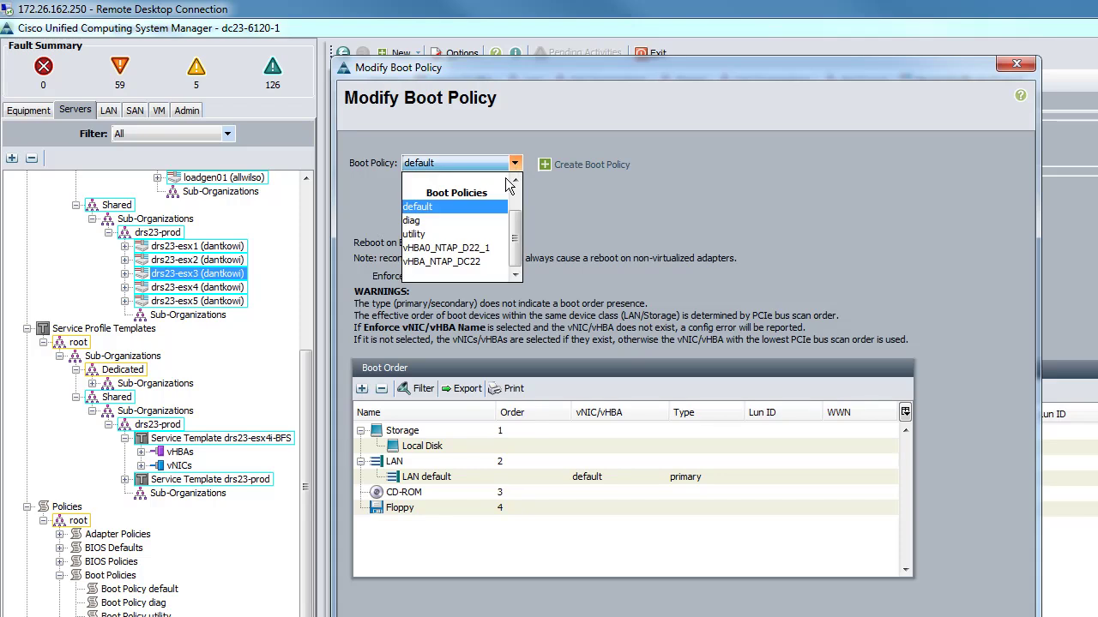
{"action": "left_click", "coordinate": [440, 261]}
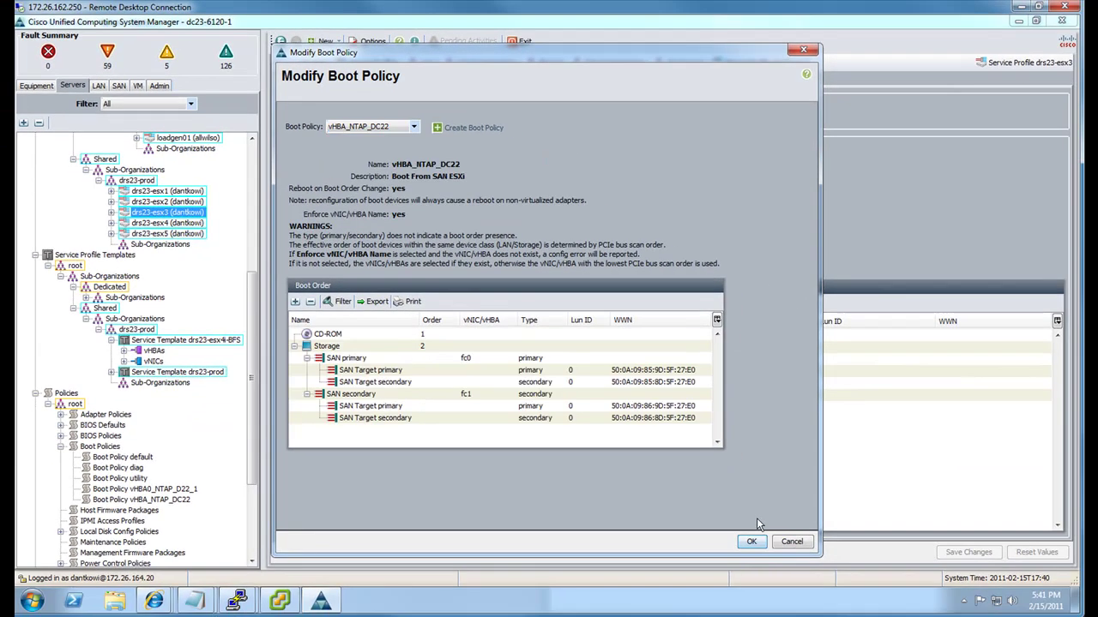
{"action": "left_click", "coordinate": [751, 541]}
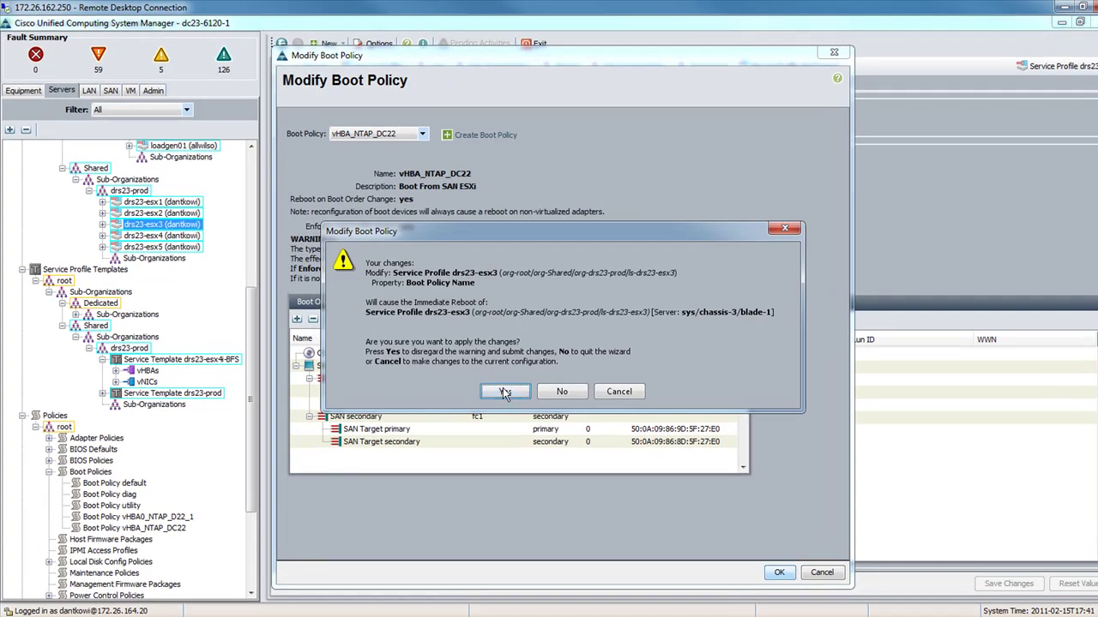
{"action": "left_click", "coordinate": [505, 392]}
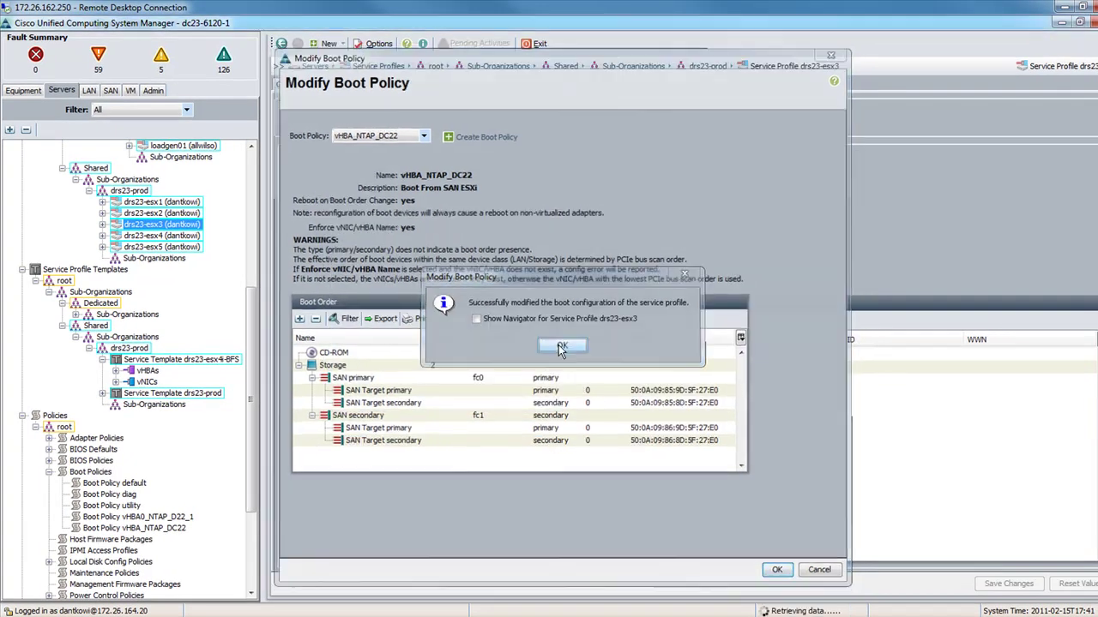
{"action": "left_click", "coordinate": [561, 347]}
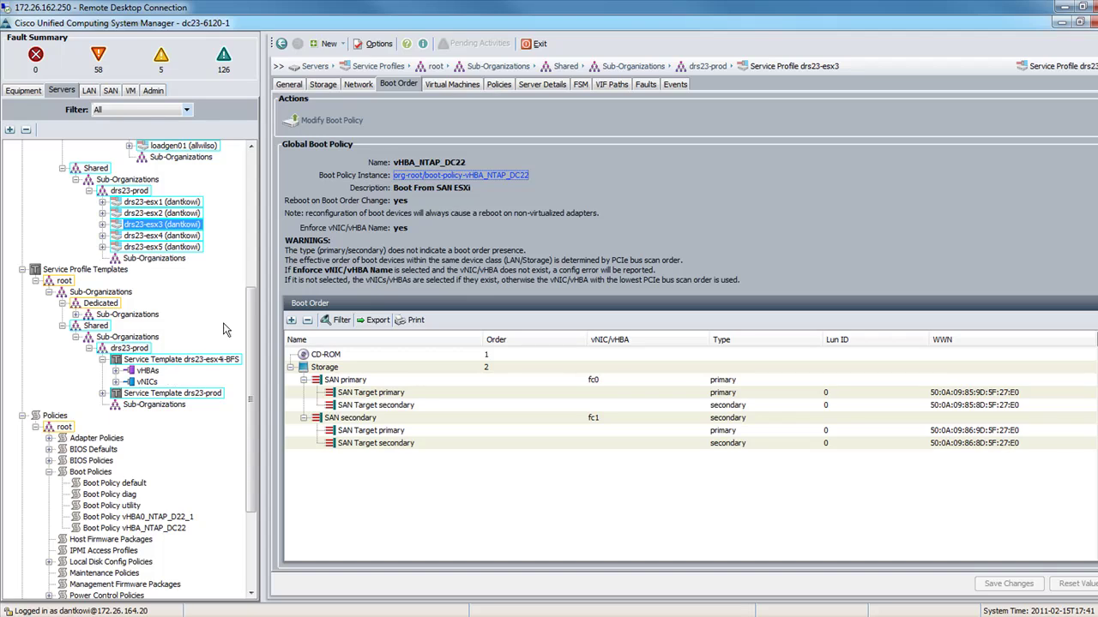
Launch the KVM console for server drs23-esx3.
{"action": "right_click", "coordinate": [170, 227]}
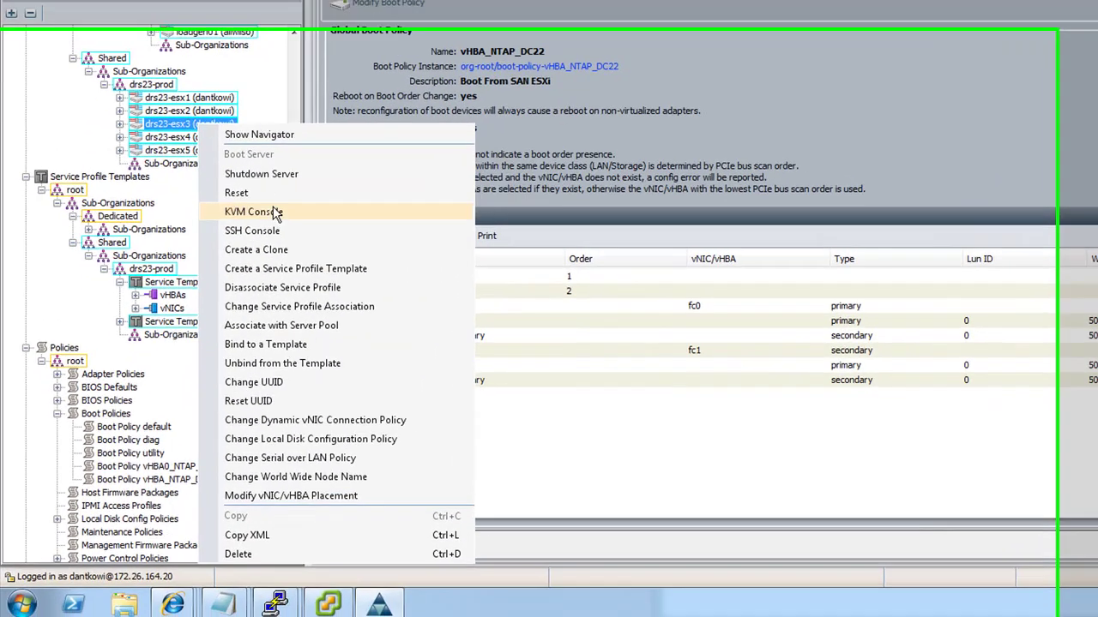
{"action": "left_click", "coordinate": [257, 296]}
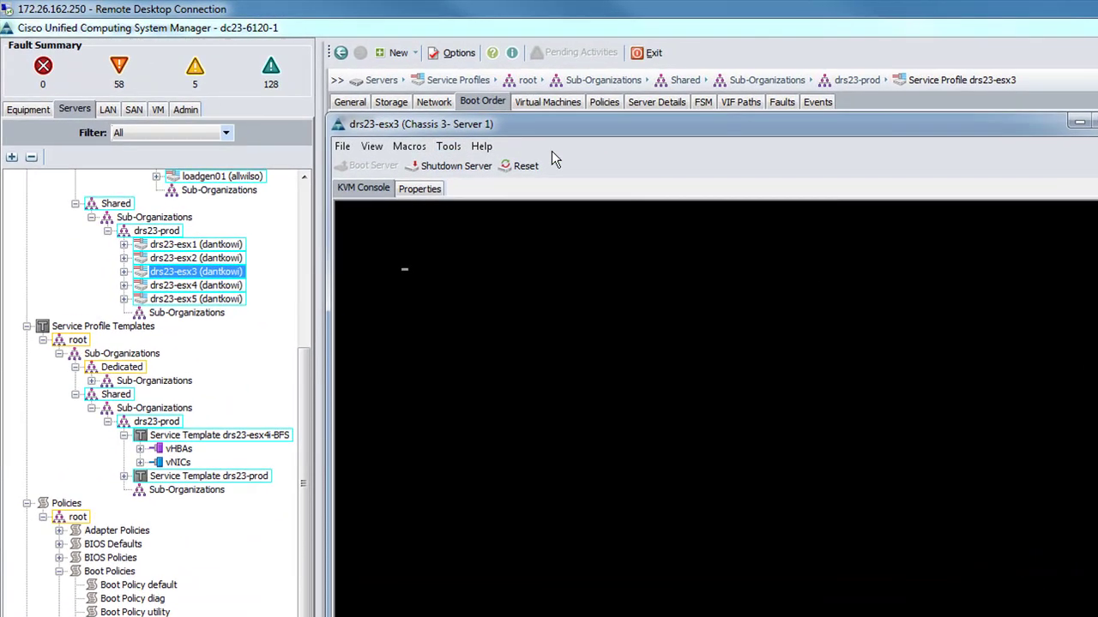
{"action": "left_click", "coordinate": [446, 147]}
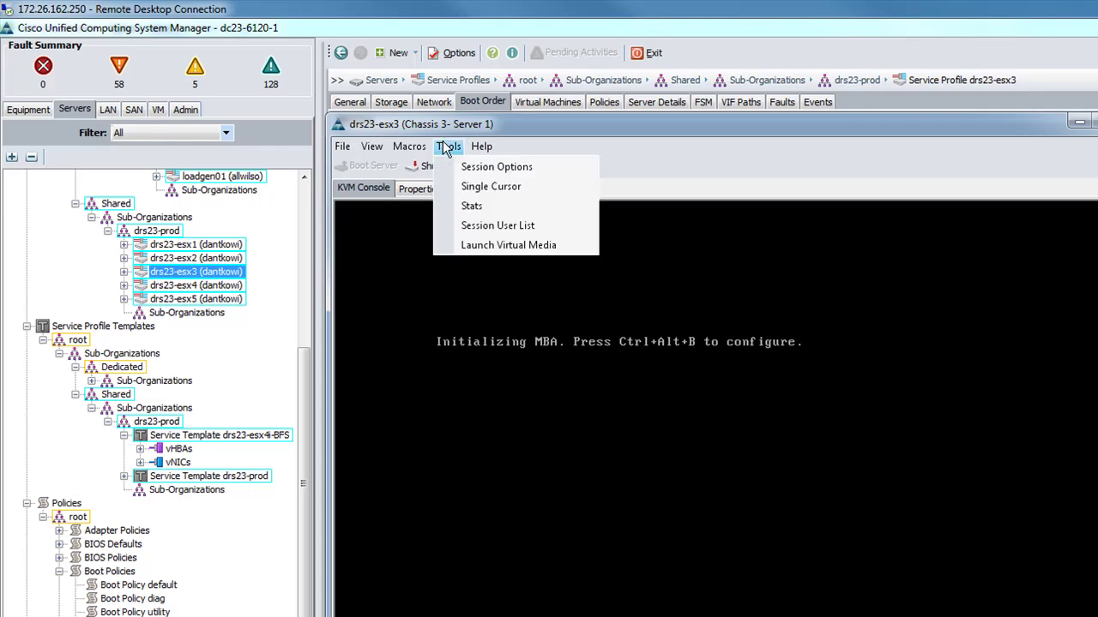
Map VMware-VMvisor-Installer-4.1.0-260247_Cisco.iso from the Desktop as virtual media for drs23-esx3.
{"action": "left_click", "coordinate": [507, 245]}
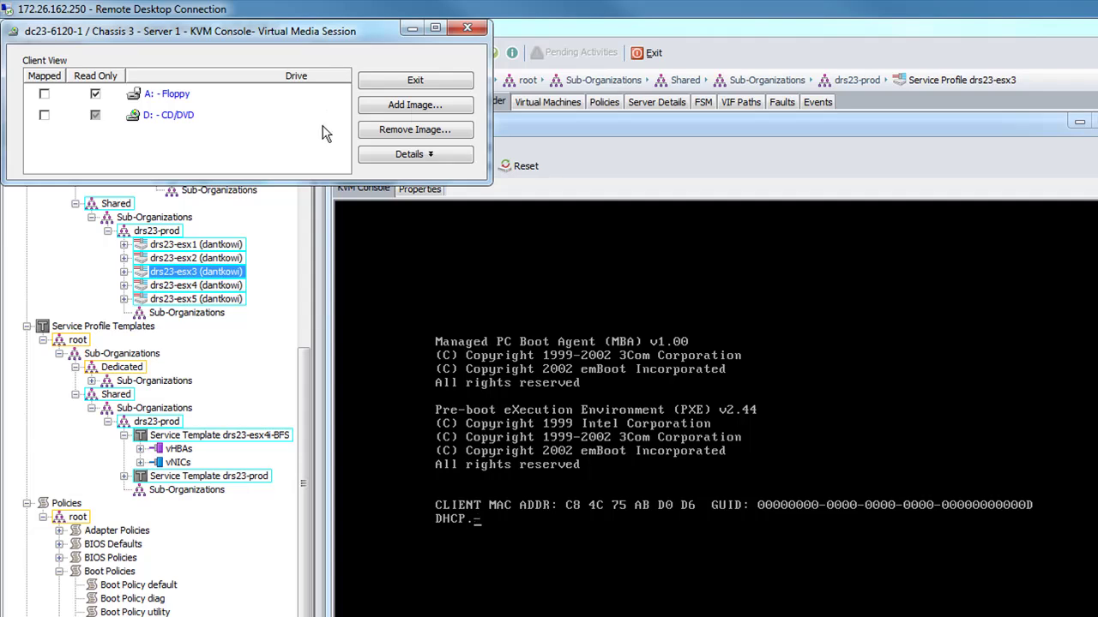
{"action": "left_click", "coordinate": [414, 107]}
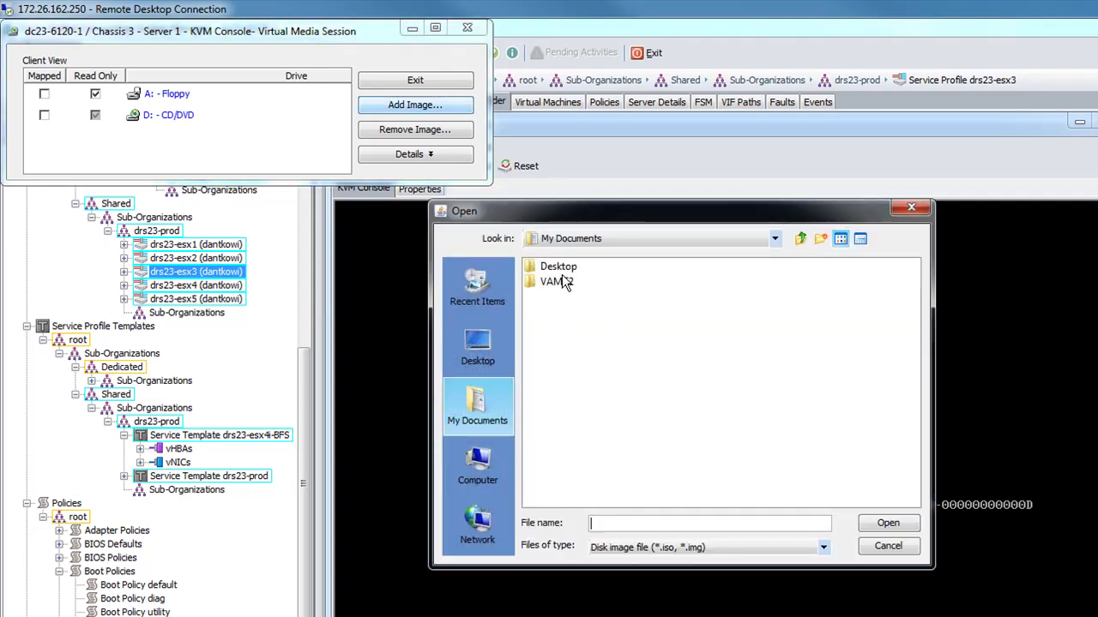
{"action": "double_click", "coordinate": [558, 267]}
{"action": "left_click", "coordinate": [643, 281]}
{"action": "left_click", "coordinate": [903, 528]}
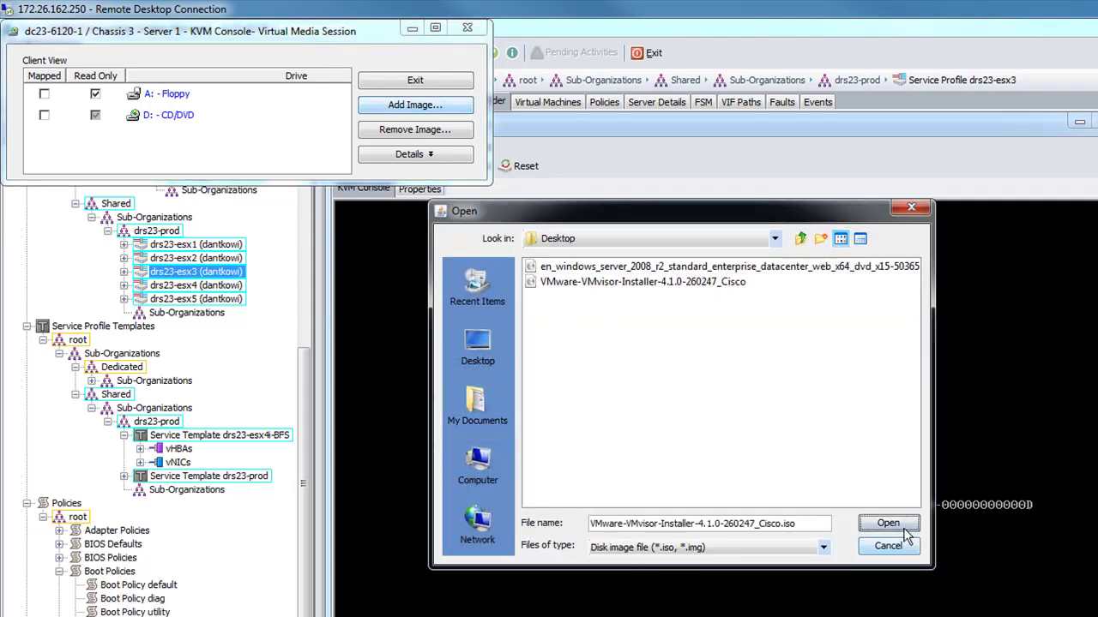
{"action": "left_click", "coordinate": [47, 138]}
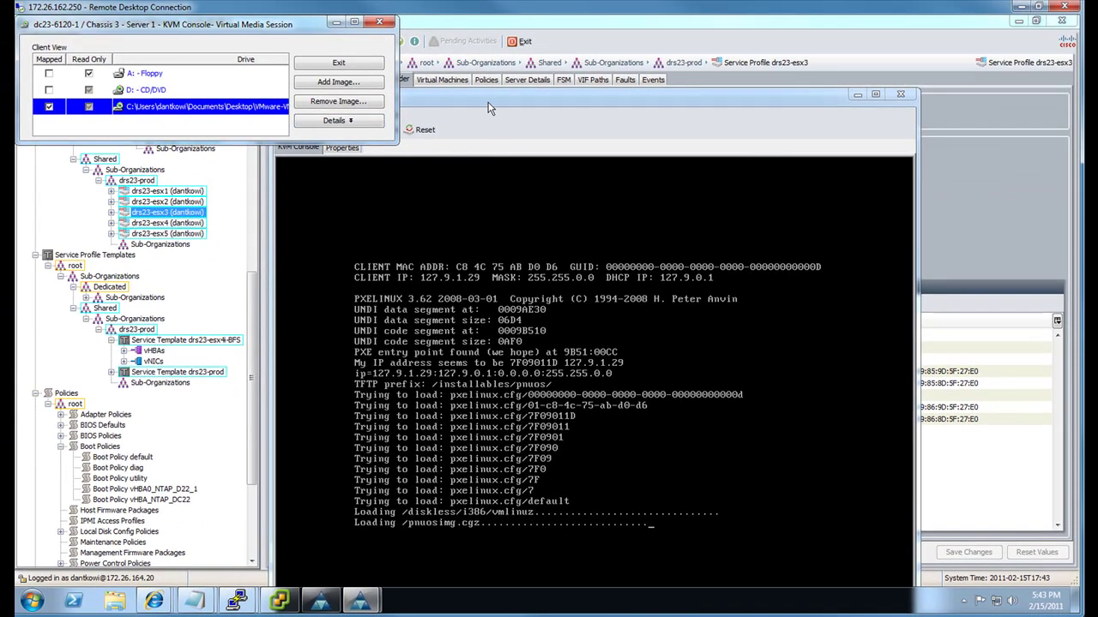
{"action": "left_click", "coordinate": [607, 136]}
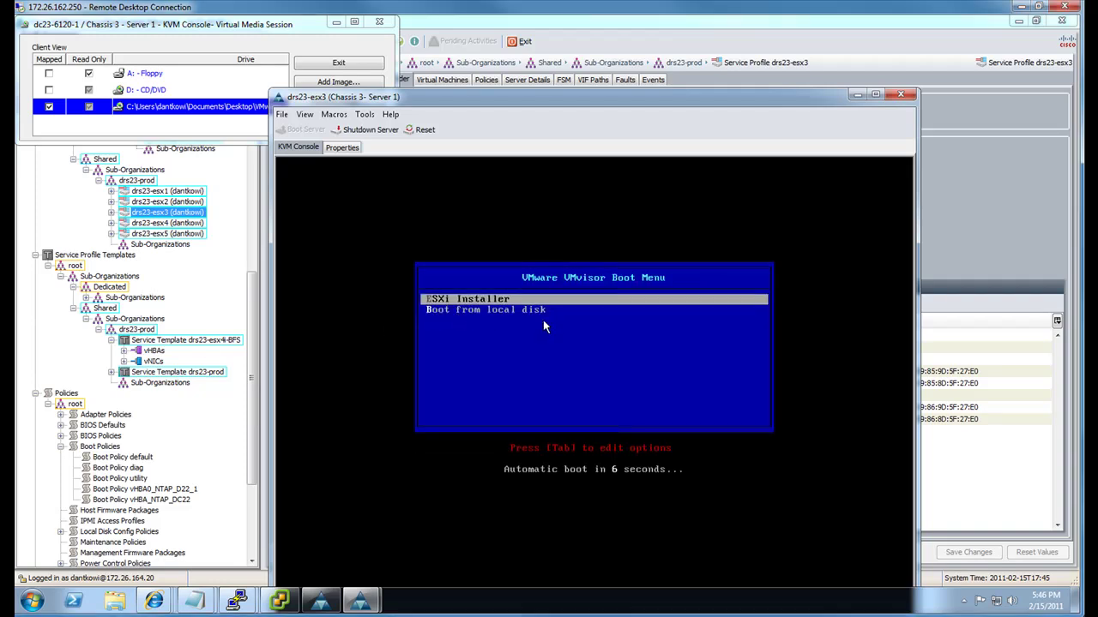
Start the ESXi Installer entry from the VMvisor Boot Menu.
{"action": "key", "text": "Return"}
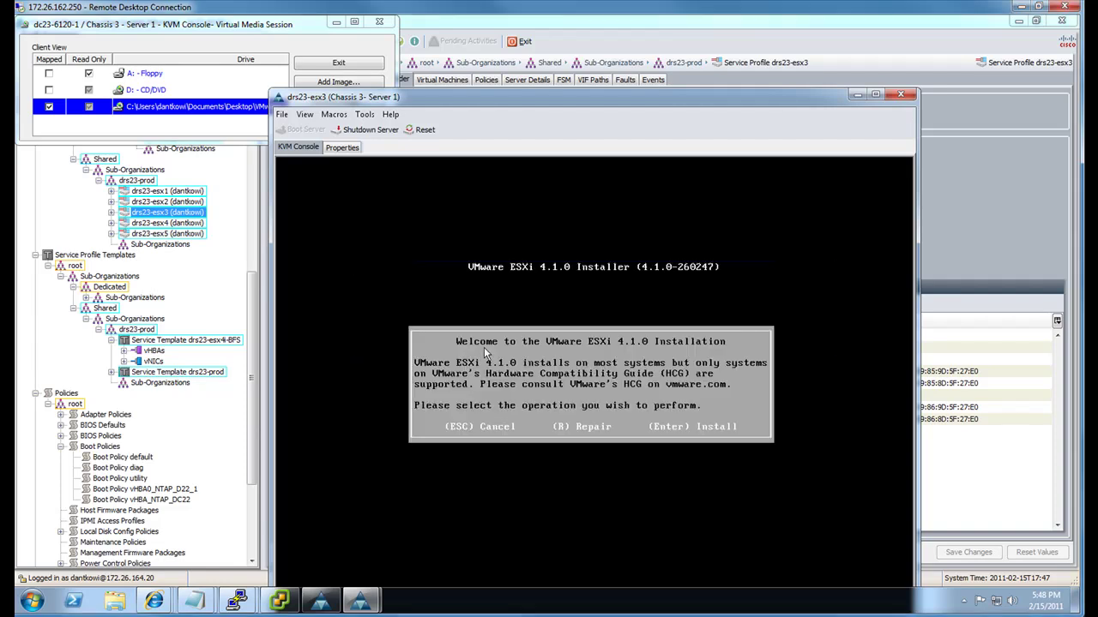
Accept the EULA, install ESXi 4.1.0 on the NETAPP LUN, and reboot drs23-esx3.
{"action": "key", "text": "Return"}
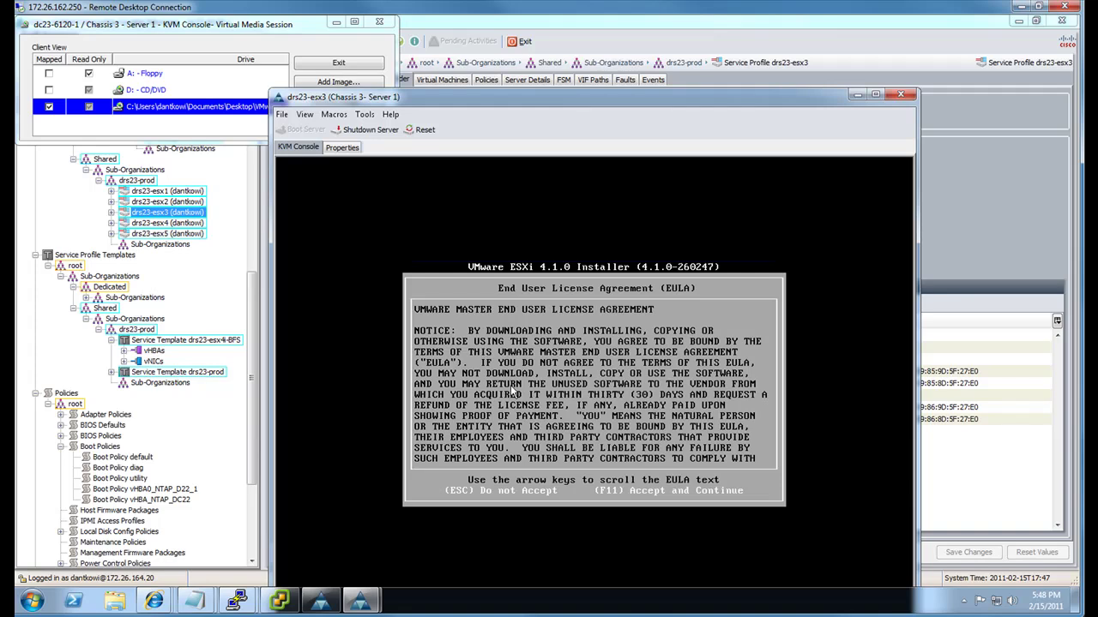
{"action": "key", "text": "F11"}
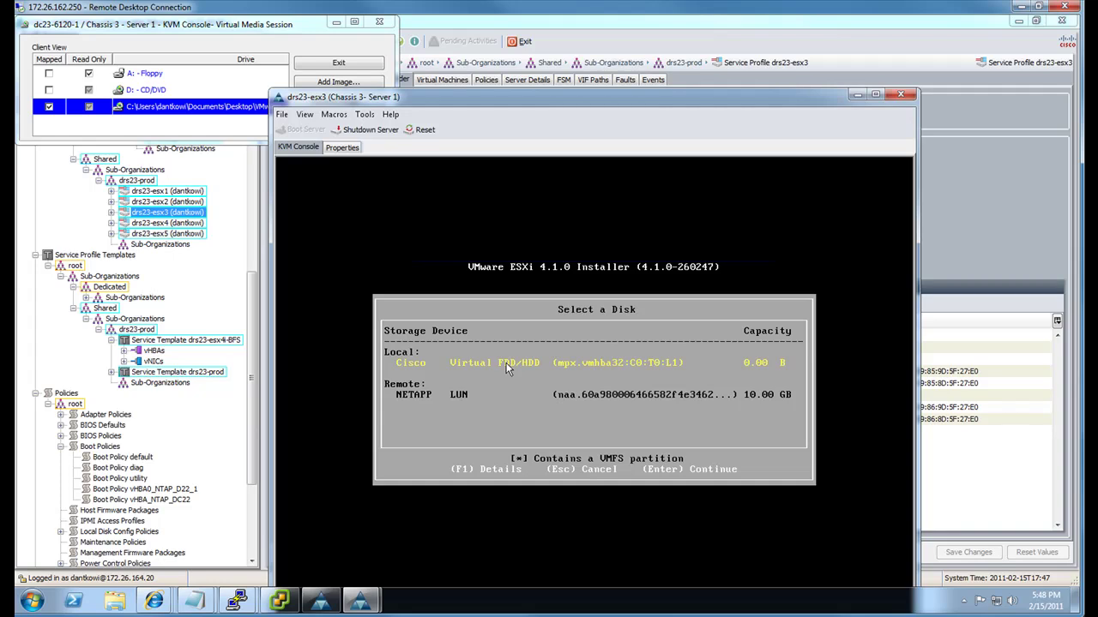
{"action": "key", "text": "Down"}
{"action": "key", "text": "Return"}
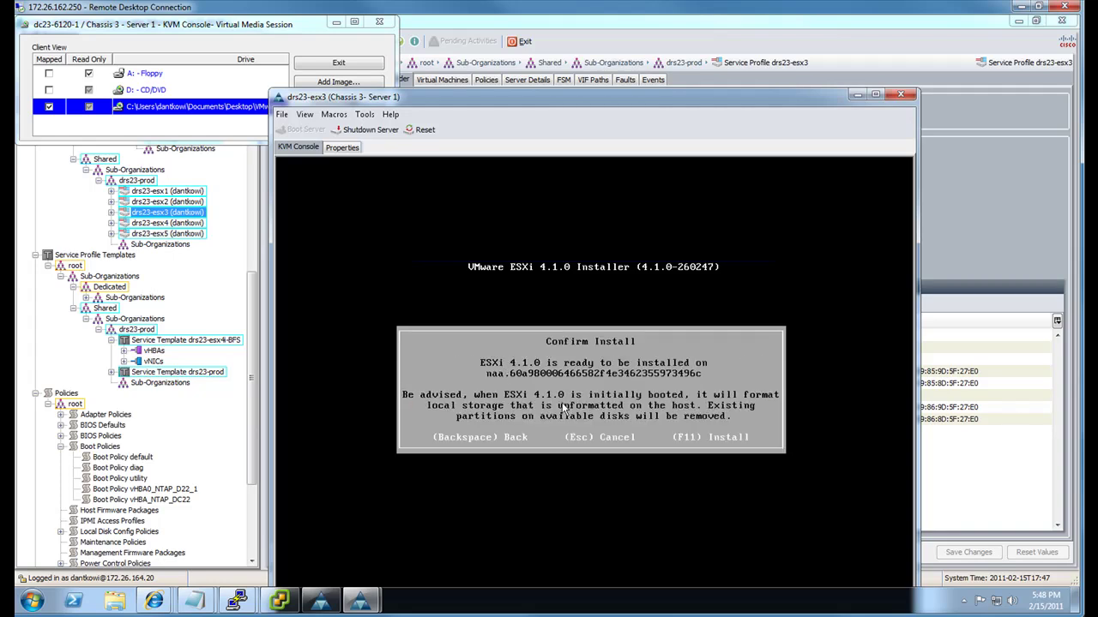
{"action": "key", "text": "F11"}
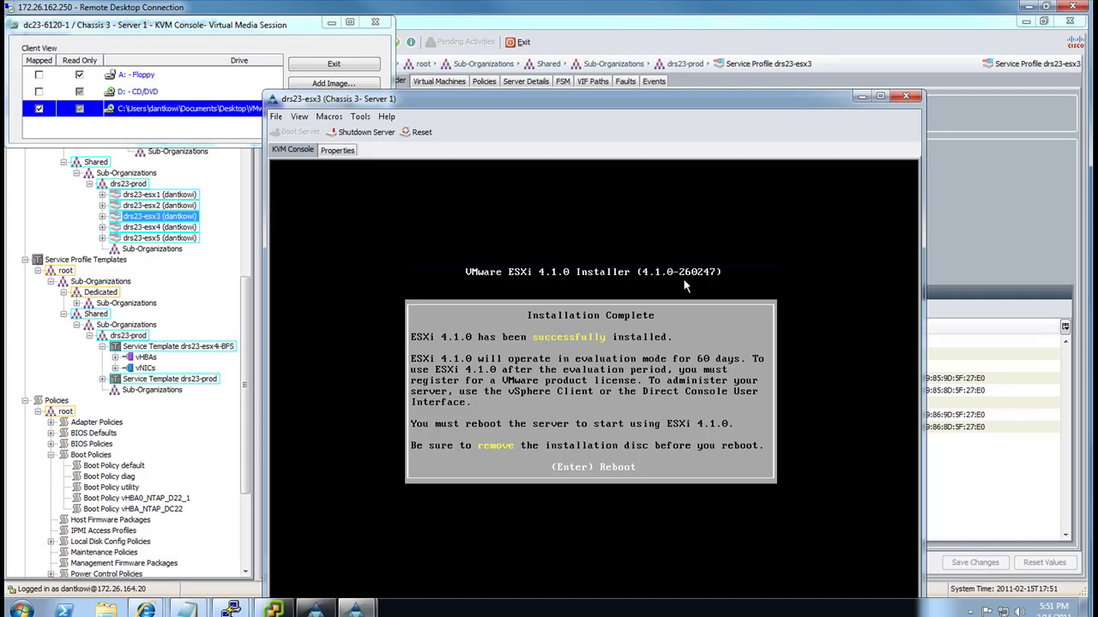
{"action": "key", "text": "Return"}
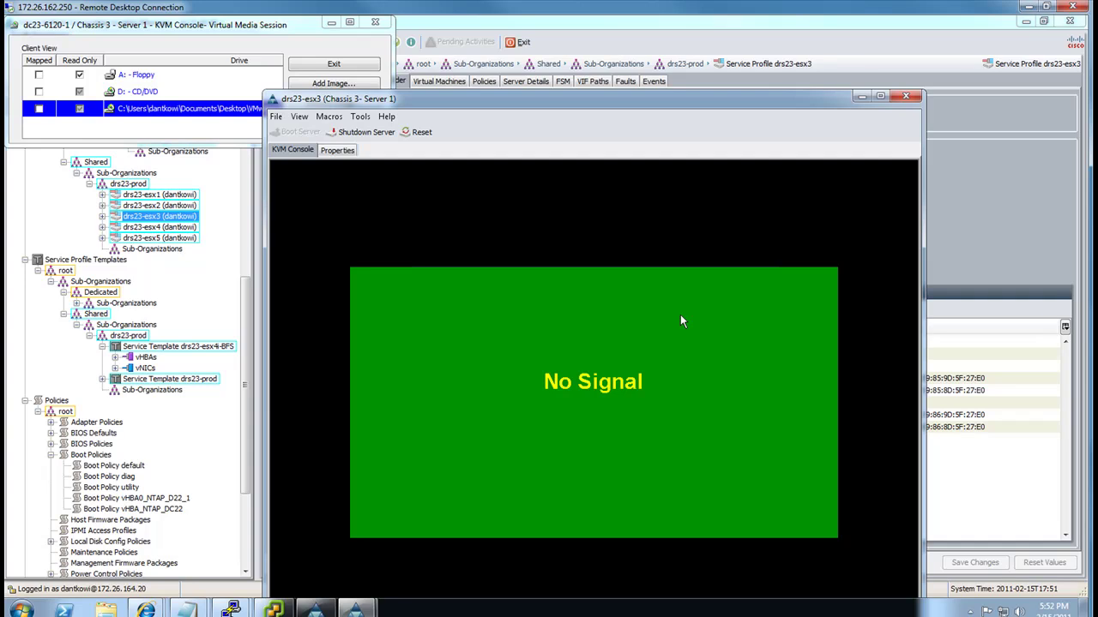
Bring the drs23-esx3 KVM console forward to watch the server boot from the NetApp LUN.
{"action": "left_click", "coordinate": [445, 104]}
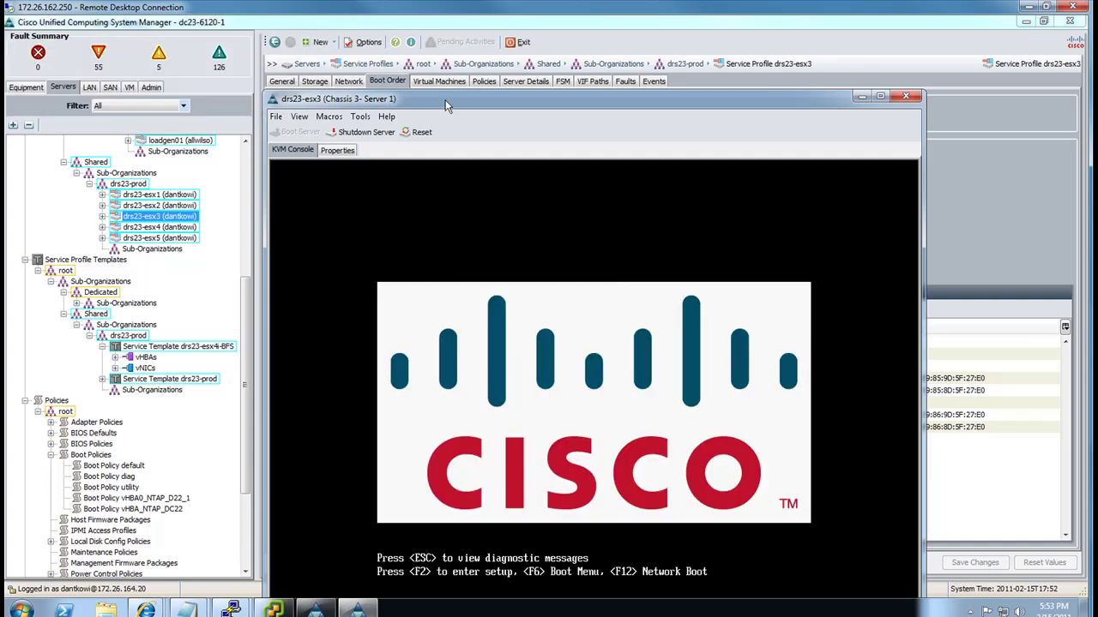